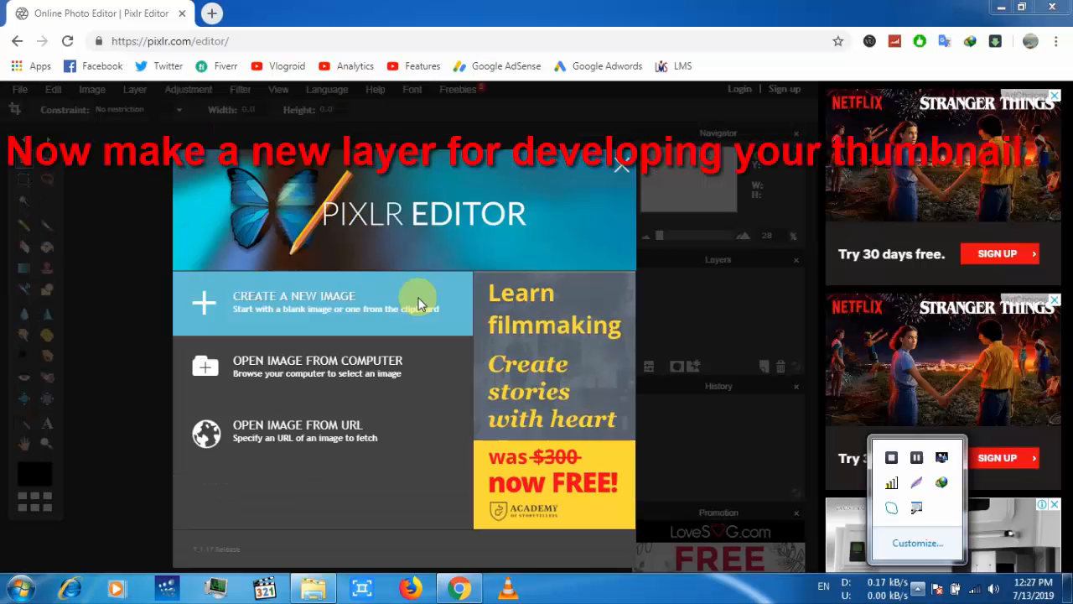
- Create a new blank image 1280 pixels wide and 720 pixels high with a transparent background
click(419, 296)
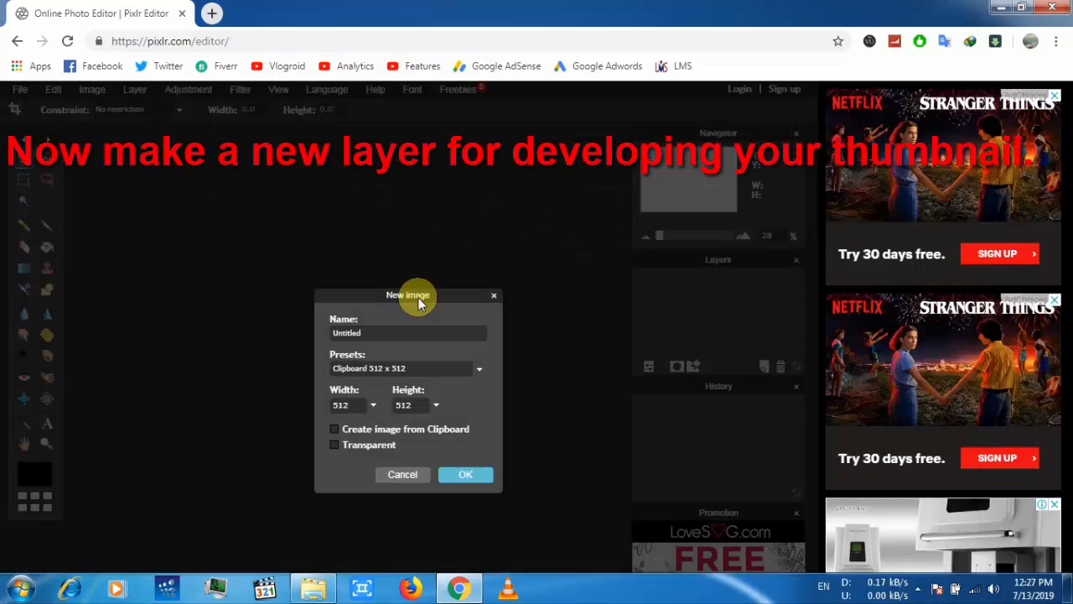
click(358, 405)
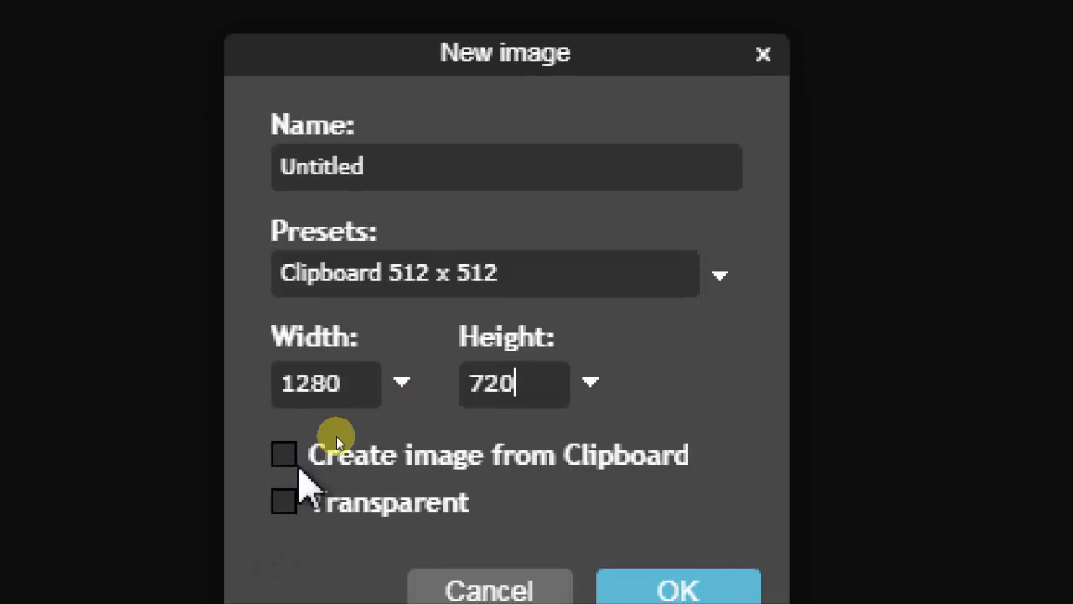
click(284, 525)
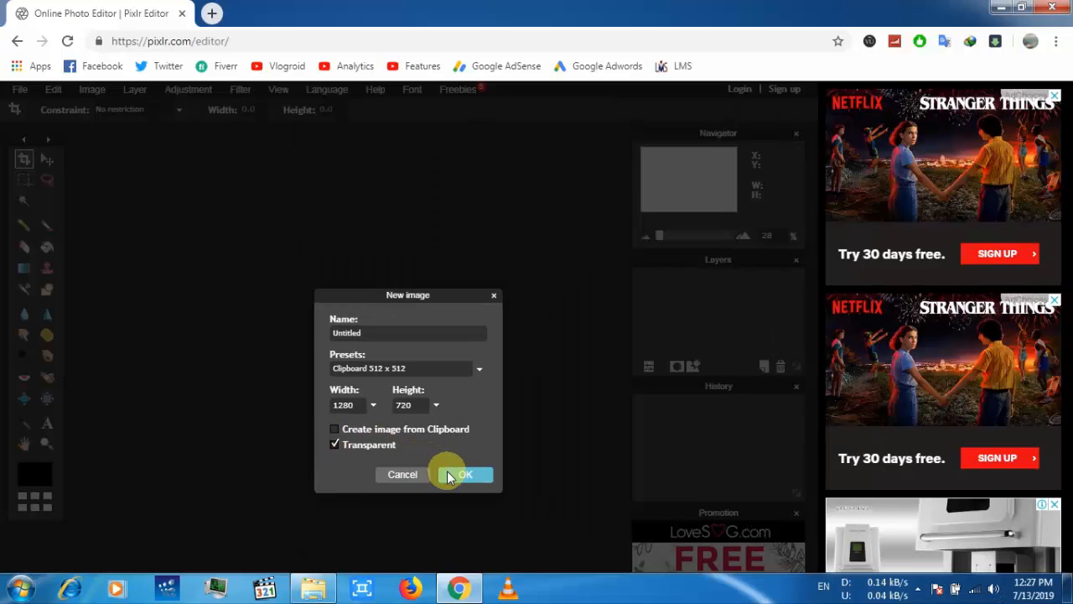
click(459, 475)
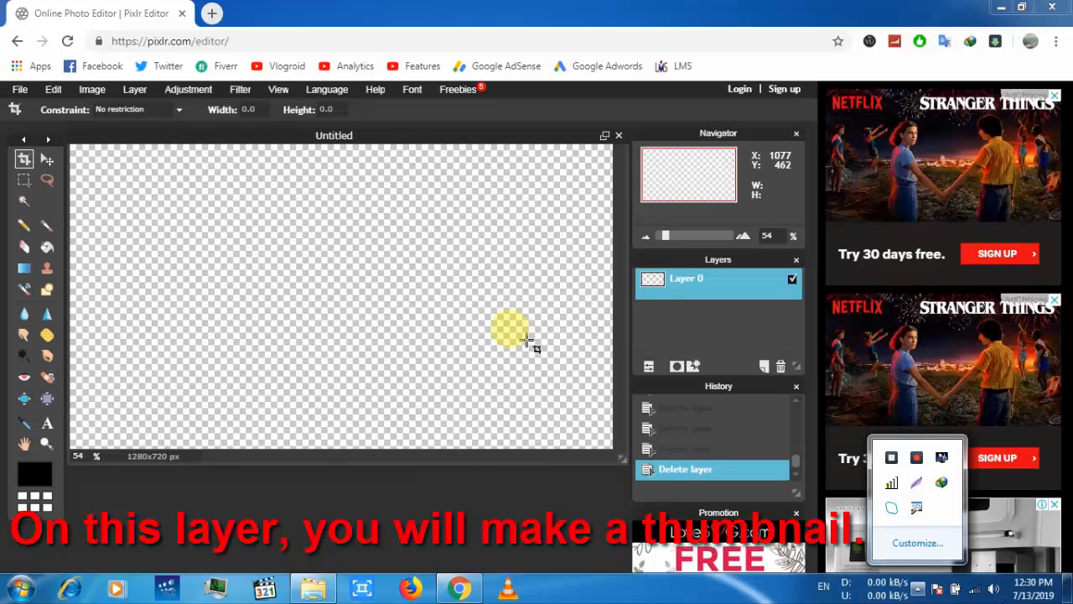
- Open the galaxy picture 214985 from the Pictures library and copy the whole image
click(15, 92)
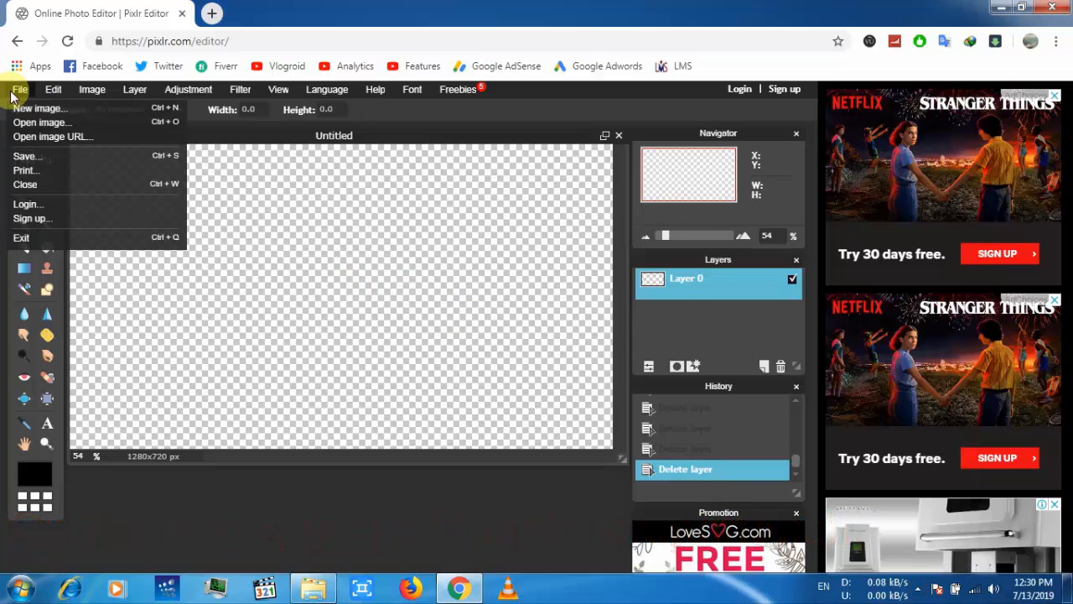
click(30, 123)
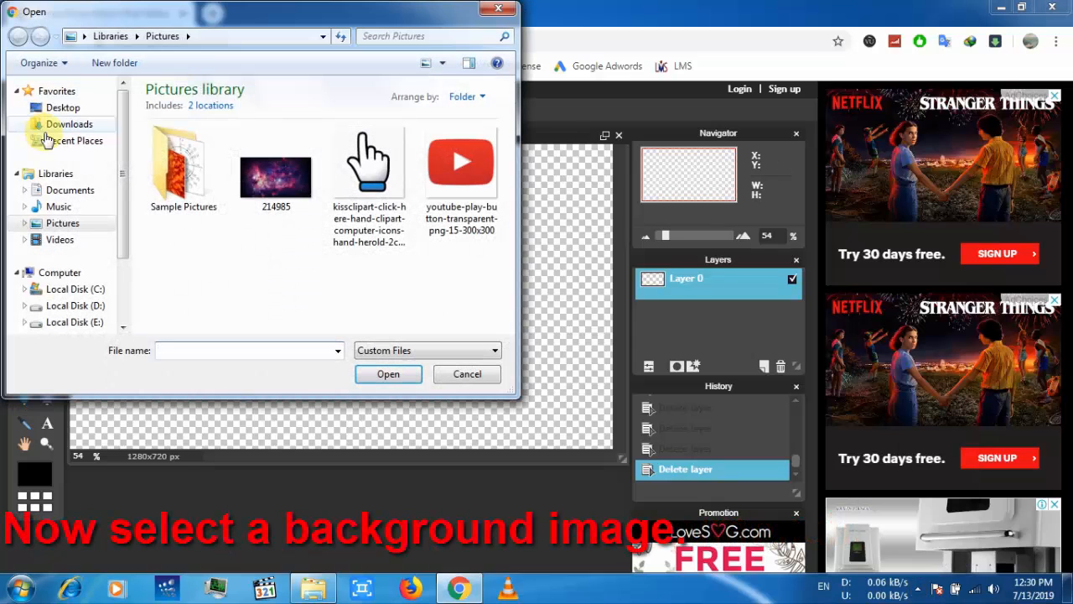
click(273, 197)
click(386, 374)
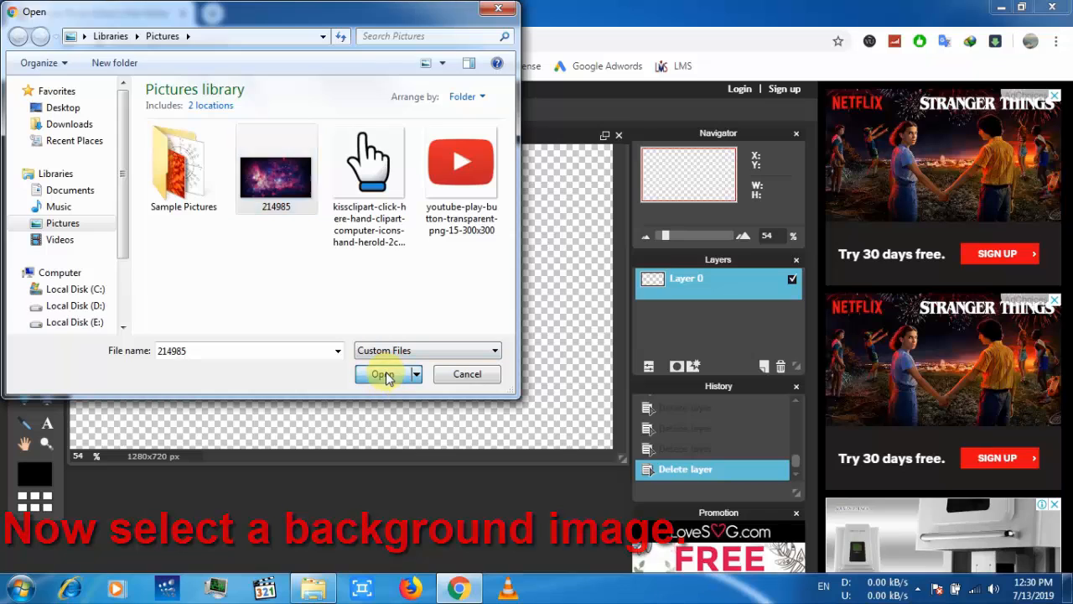
key(ctrl+a)
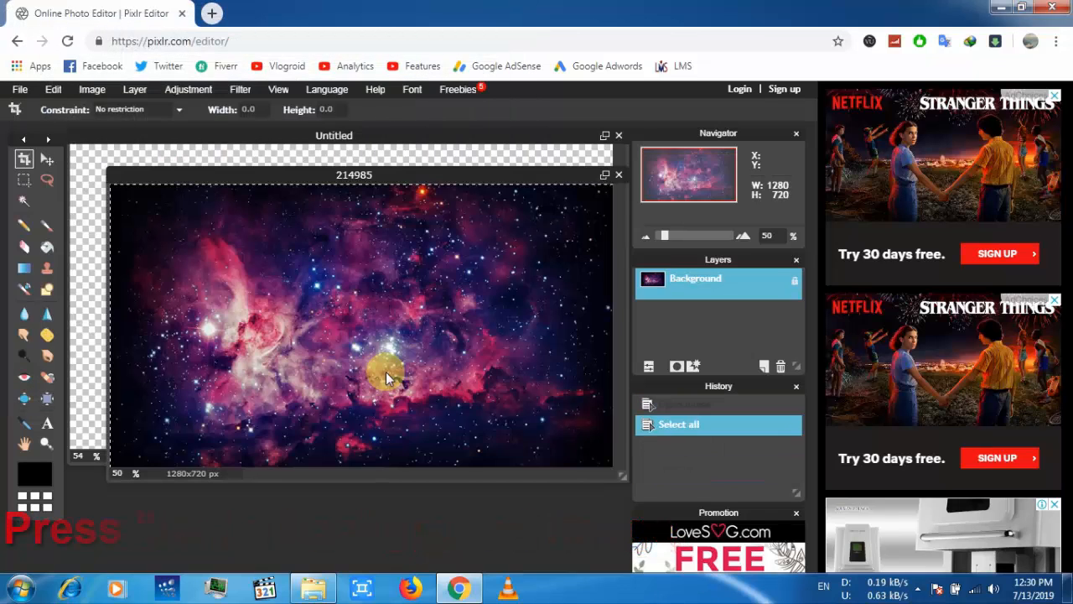
key(ctrl+c)
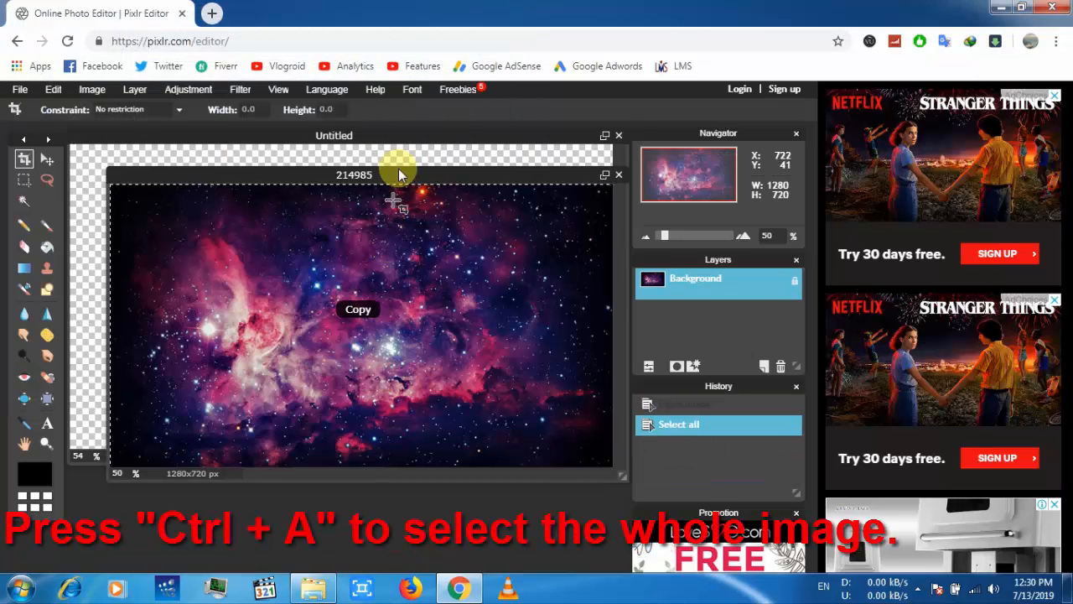
- Paste the galaxy picture into the Untitled image as its background and close the 214985 image without saving
click(402, 159)
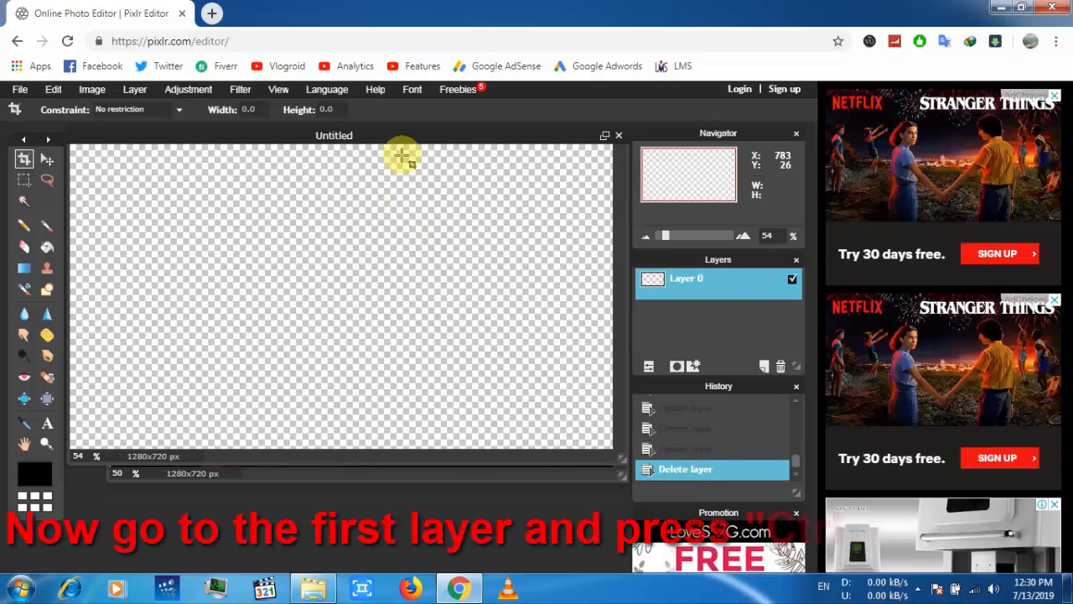
key(ctrl+v)
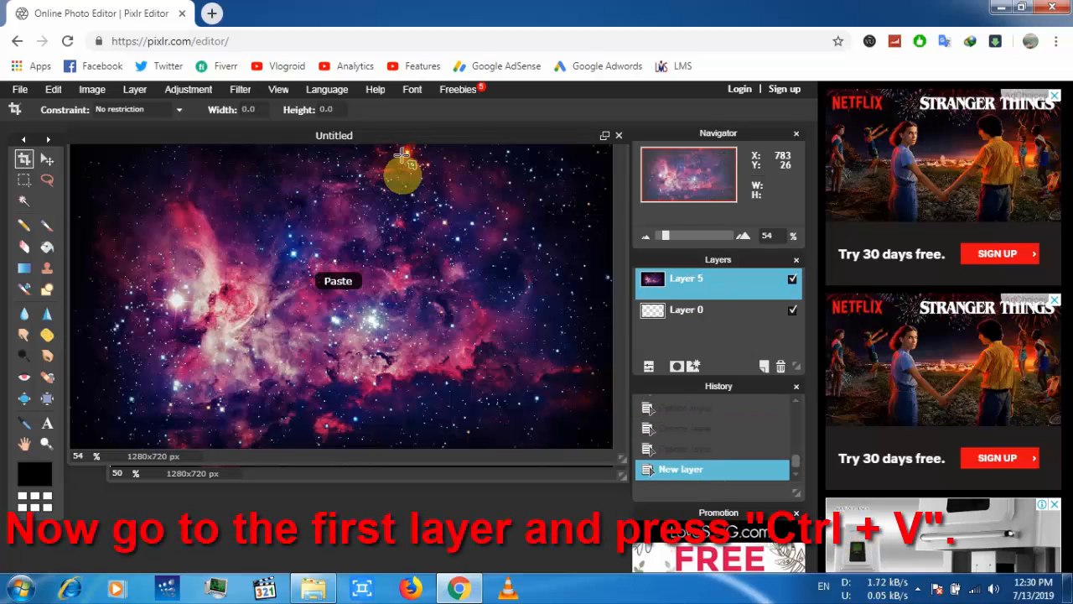
click(417, 468)
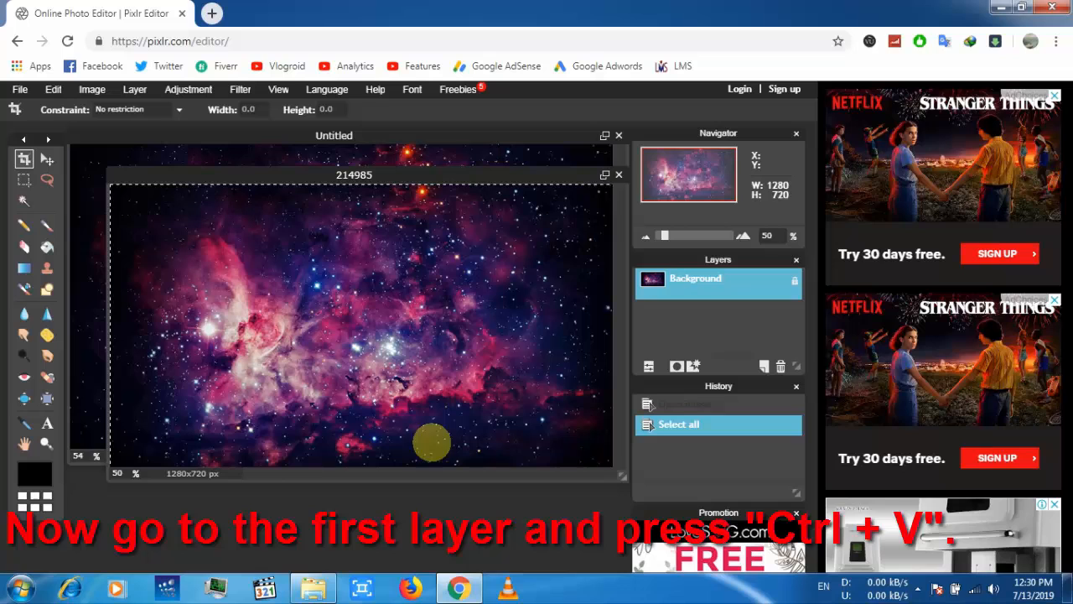
click(619, 174)
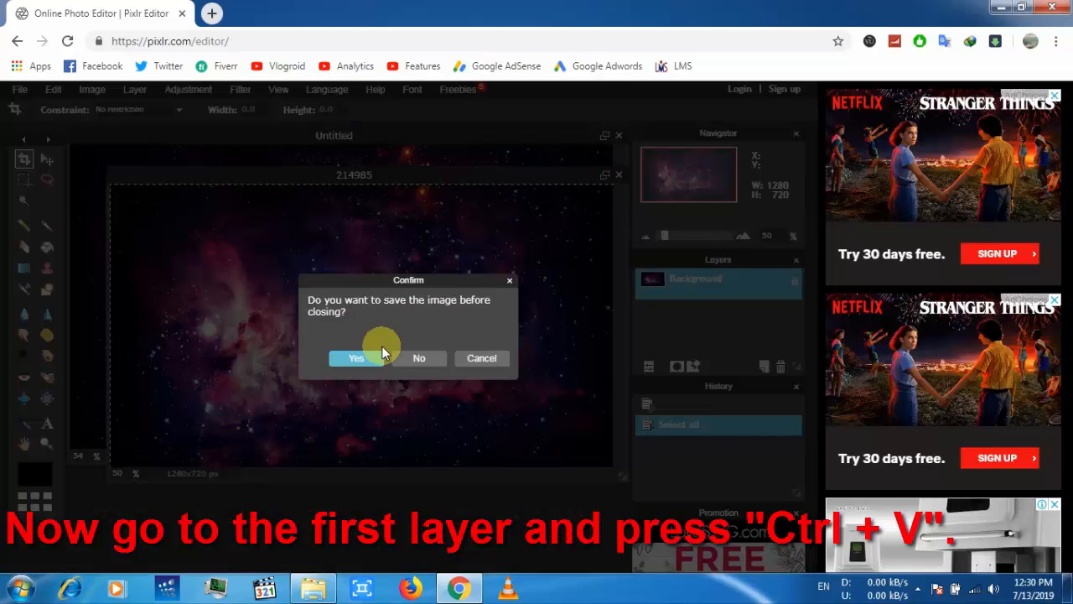
click(398, 360)
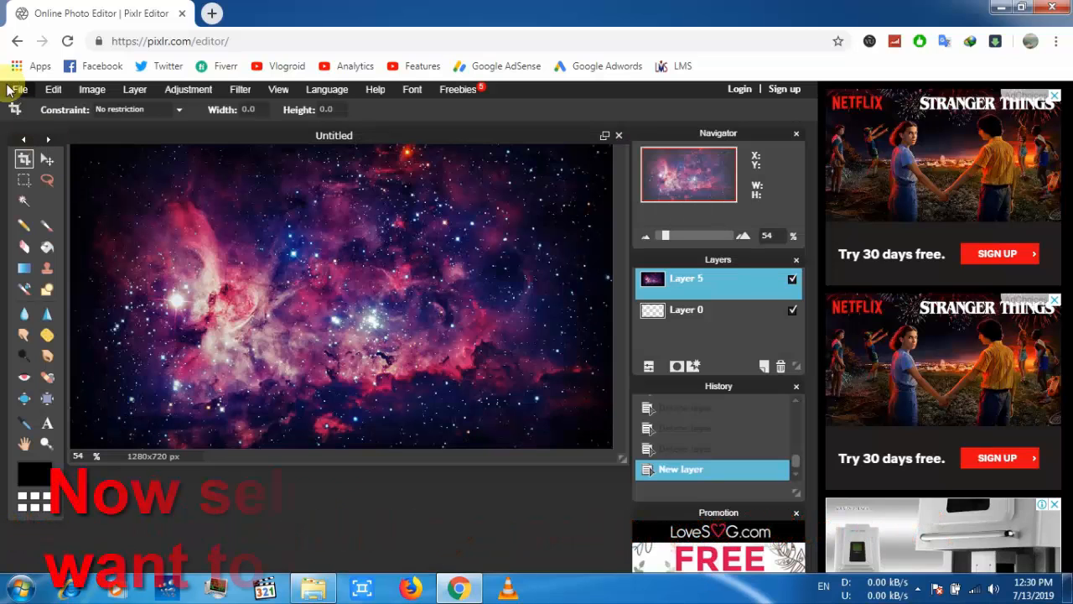
- Open the youtube-play-button-transparent-png-15-300x300 picture from the Pictures library and copy the whole image
click(16, 90)
click(35, 126)
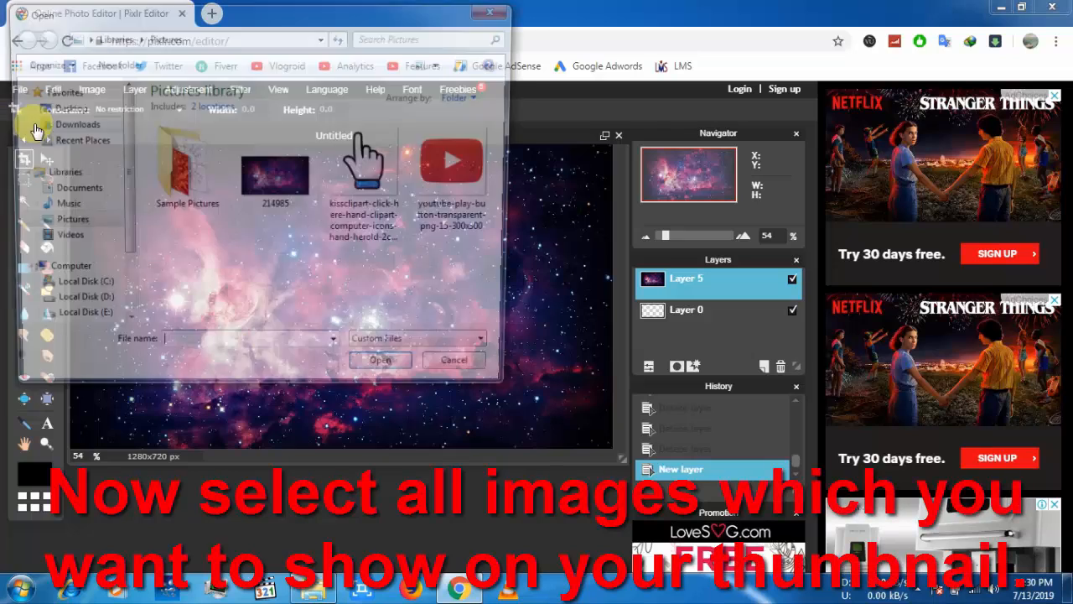
click(461, 172)
click(386, 373)
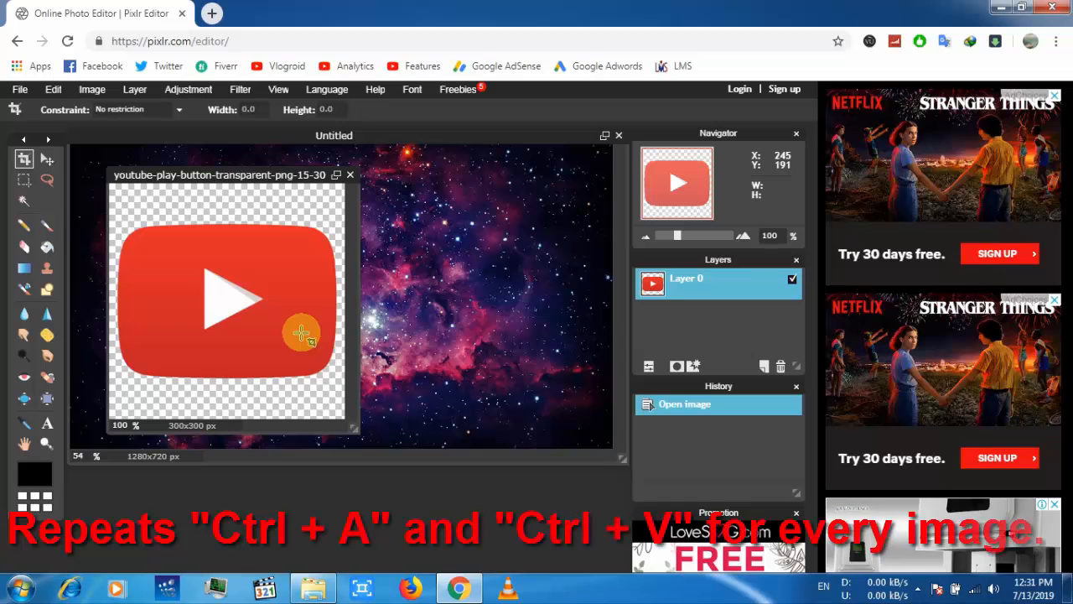
key(ctrl+a)
key(ctrl+c)
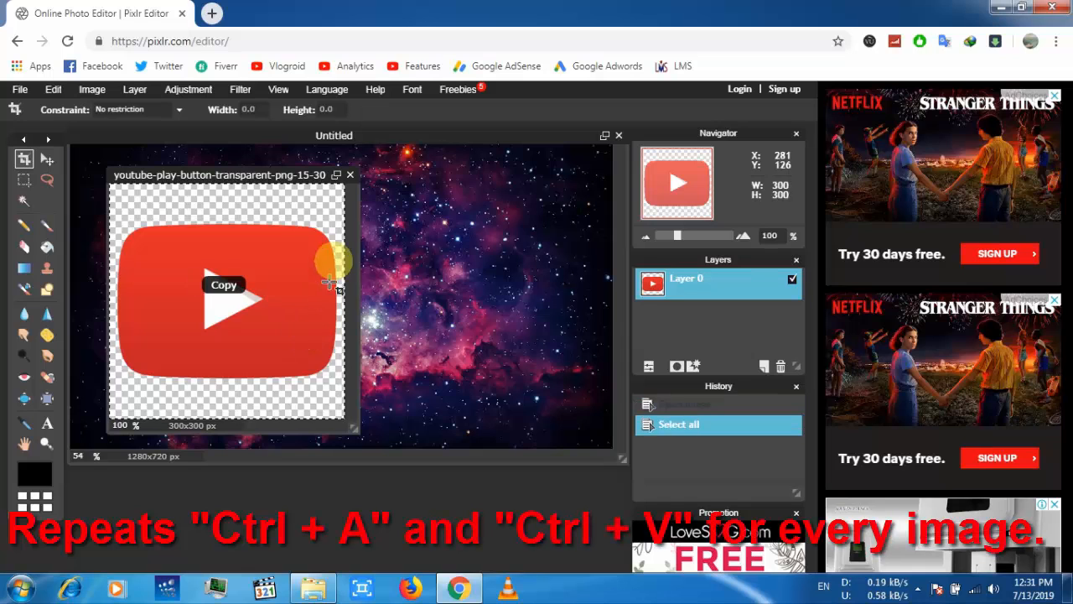
- Close the play button source image without saving and paste the copy into the Untitled image
click(349, 175)
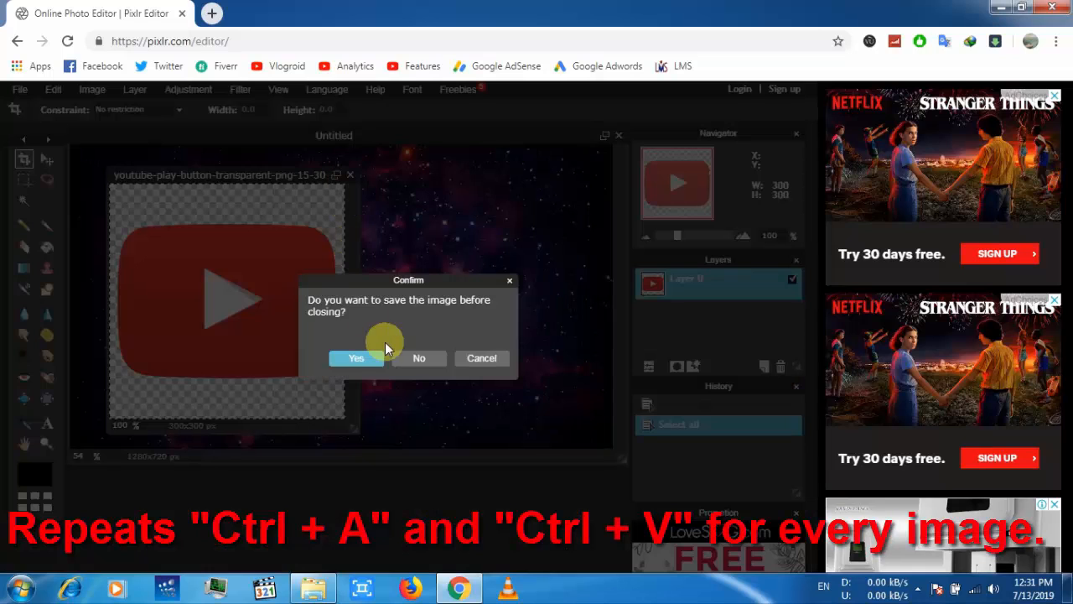
click(407, 358)
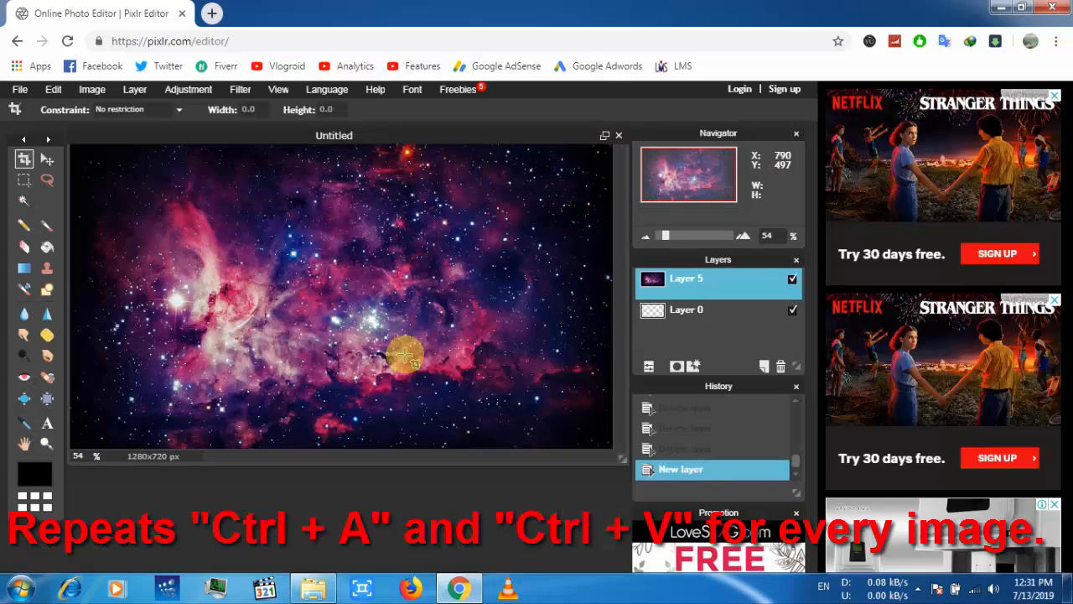
key(ctrl+v)
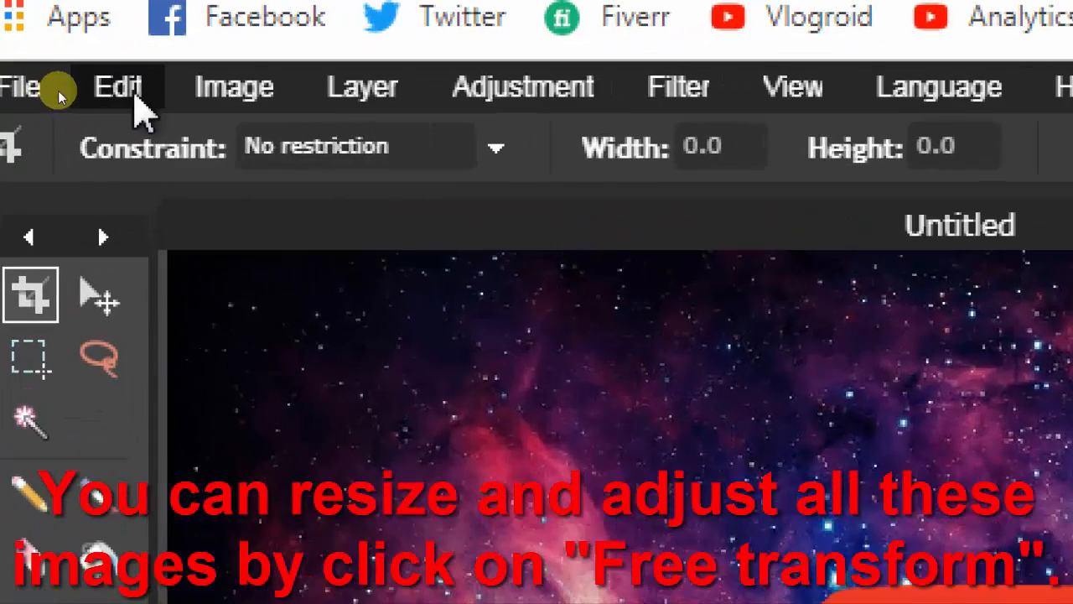
- Use Free transform to enlarge the play button and place it over the right half of the canvas, and apply the changes
click(122, 89)
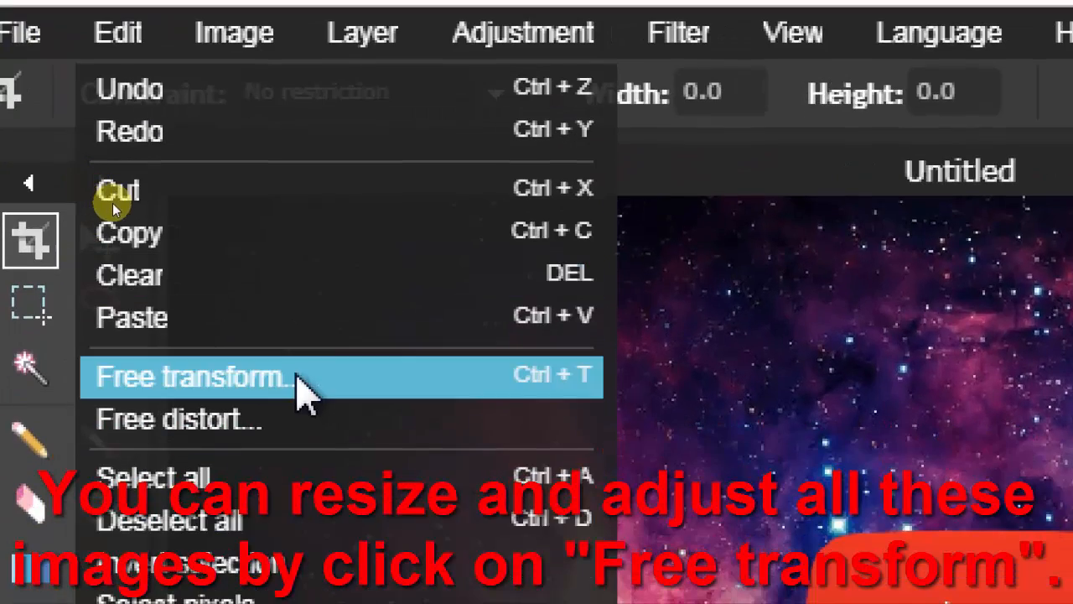
click(297, 379)
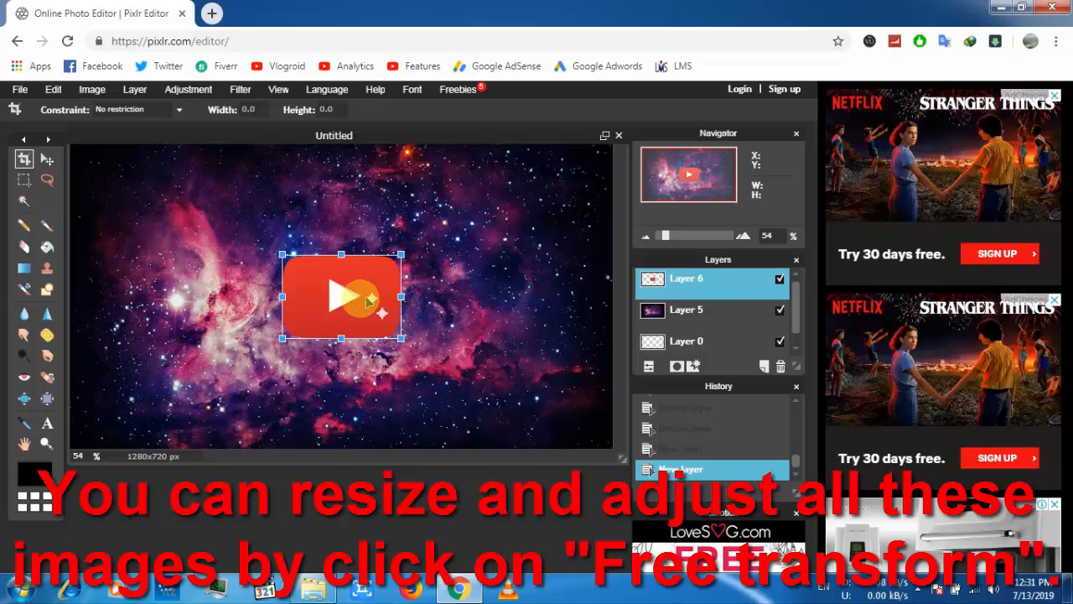
drag(350, 319, 508, 314)
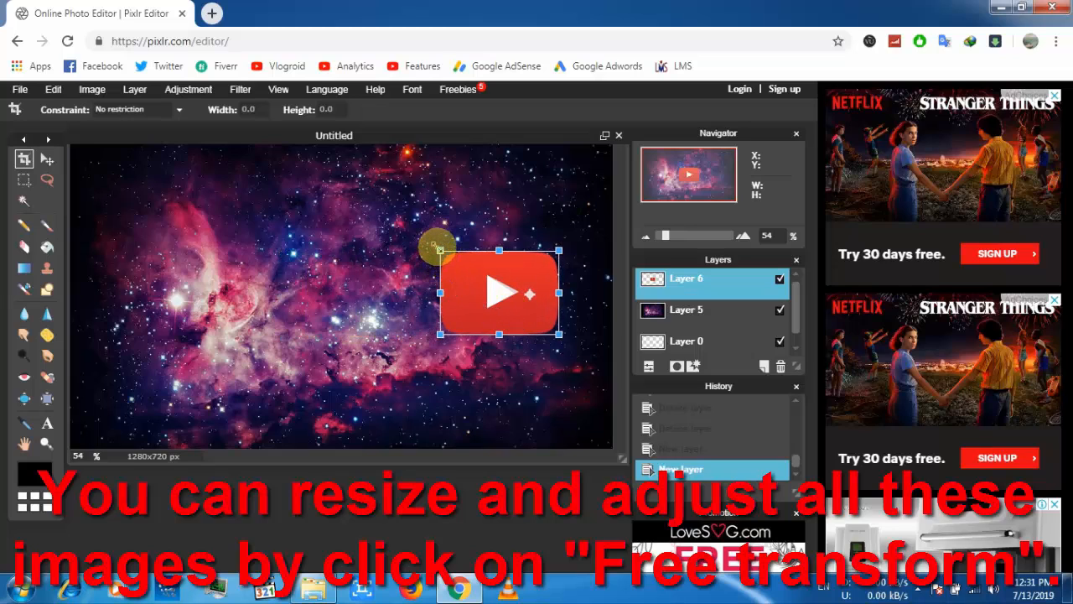
drag(439, 248, 337, 225)
drag(463, 225, 463, 184)
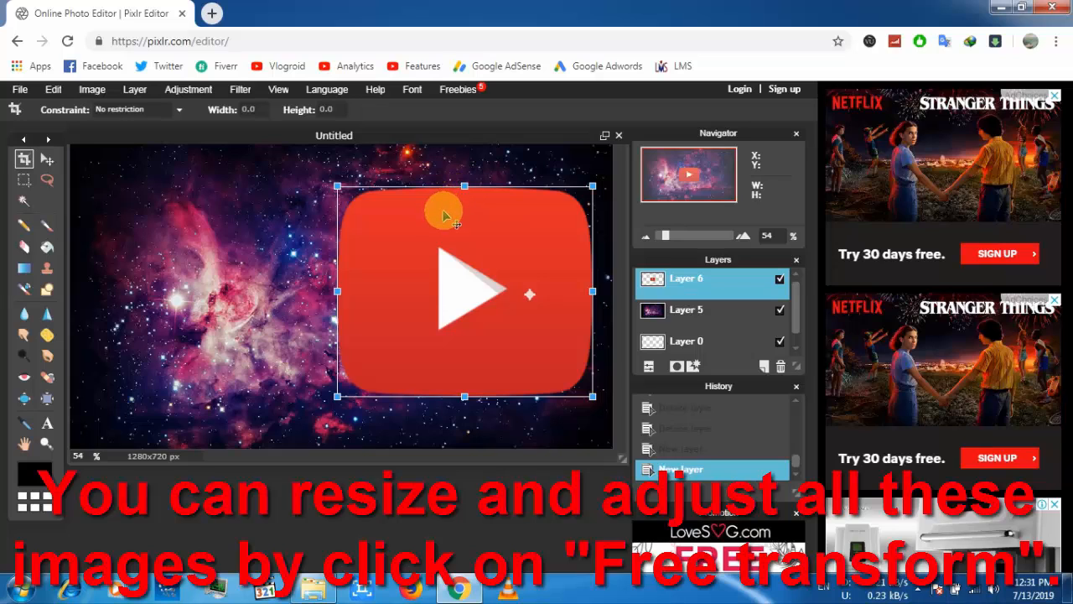
drag(436, 225, 440, 208)
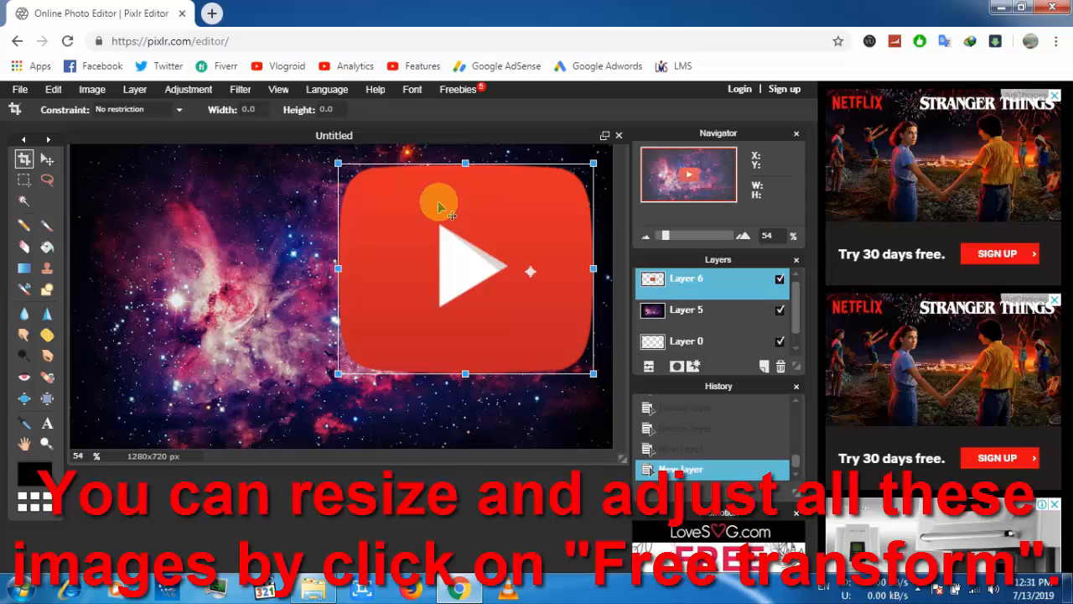
drag(335, 268, 330, 269)
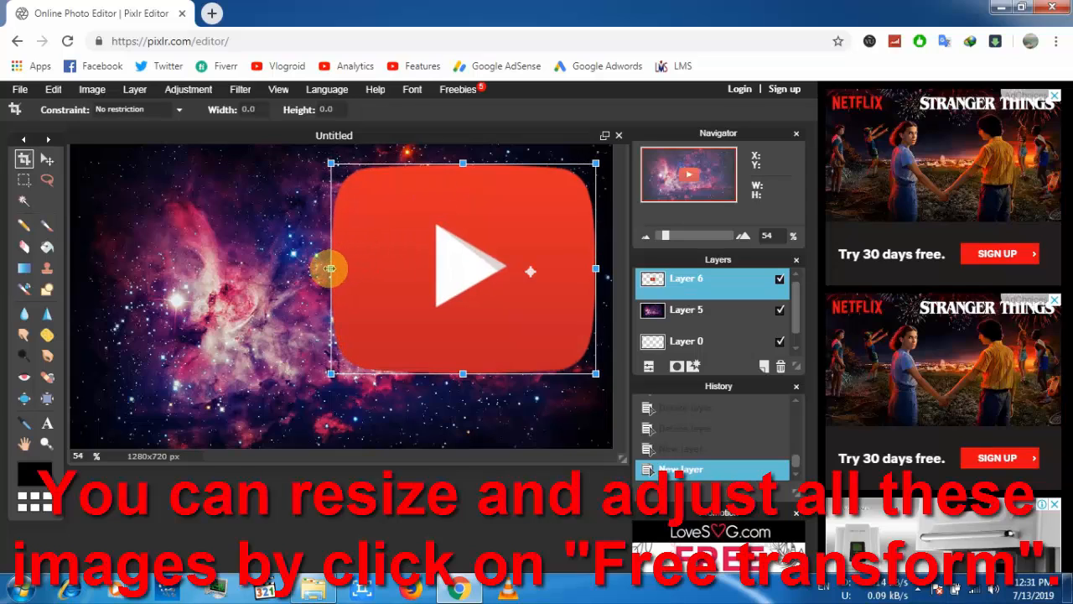
click(22, 93)
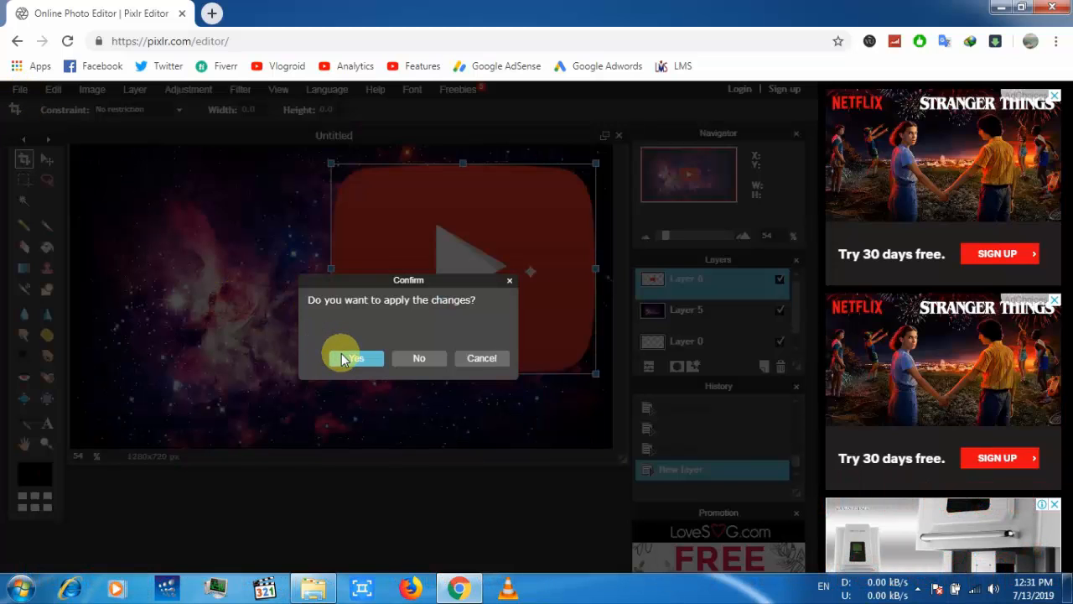
click(344, 357)
- Open the kissclipart click-here hand clipart from the Pictures library and copy the whole image
click(20, 90)
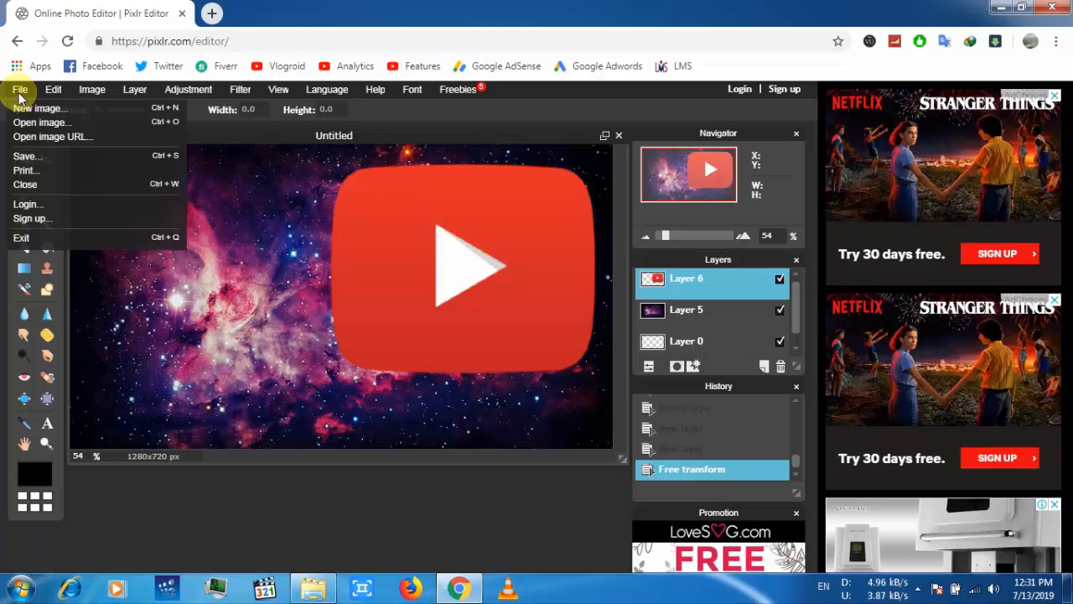
click(25, 125)
click(370, 167)
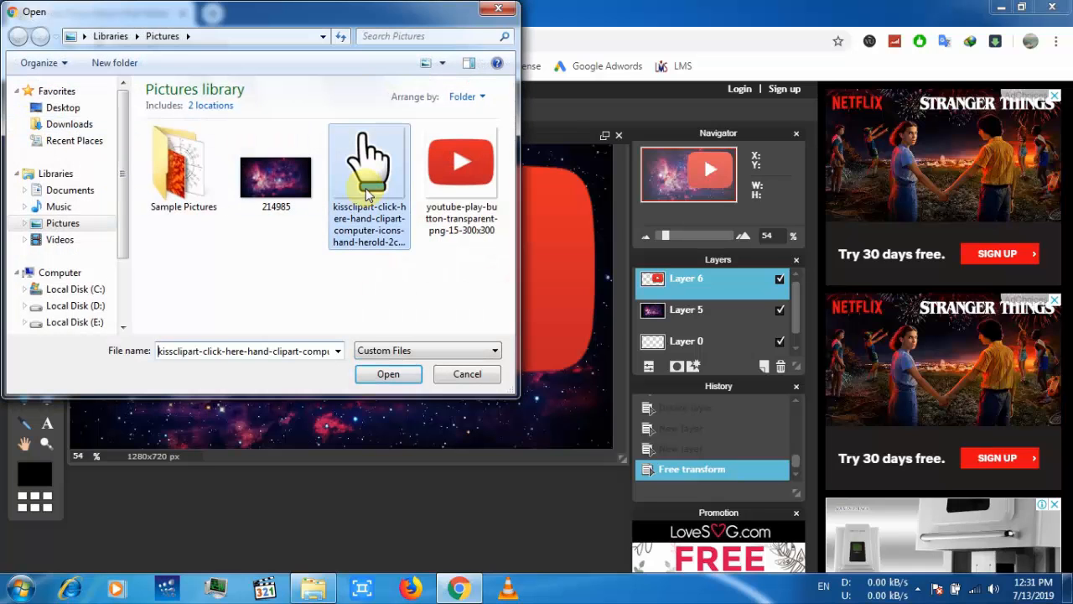
click(379, 373)
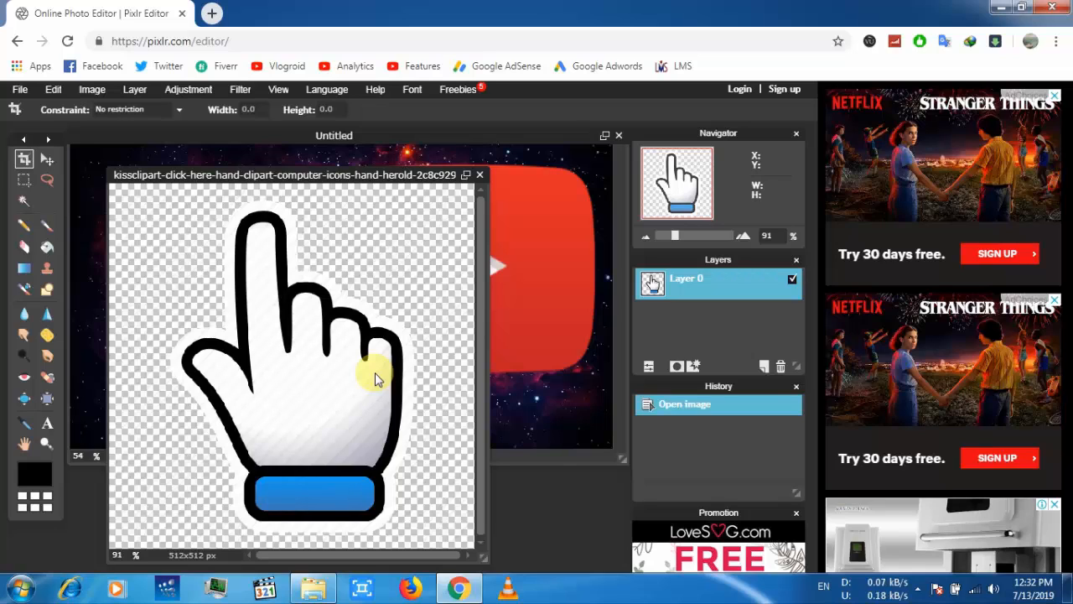
key(ctrl+a)
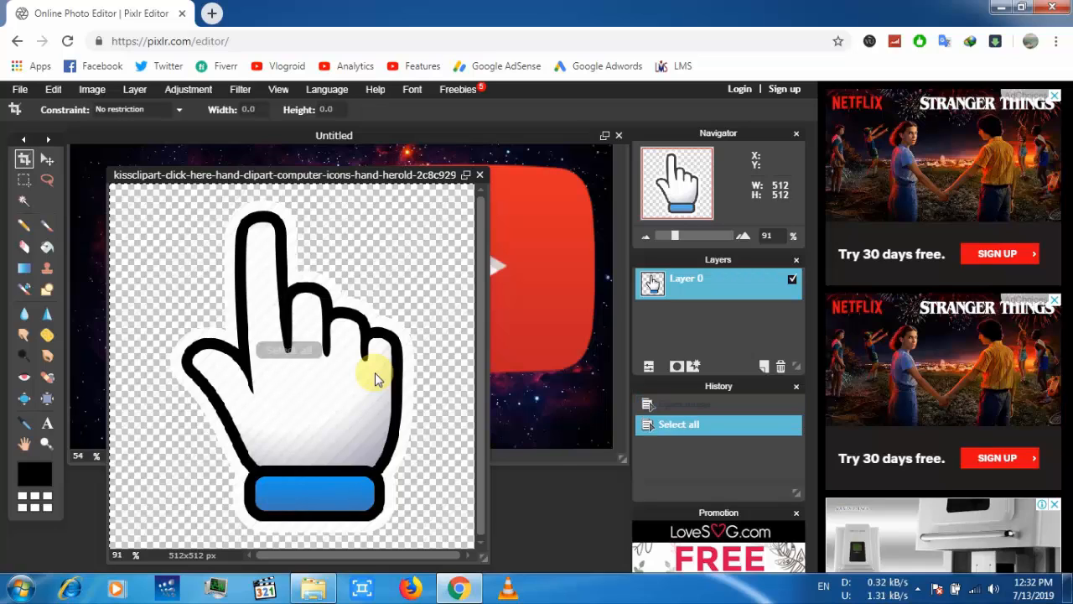
key(ctrl+c)
- Close the hand clipart source image without saving and paste the copy into the Untitled image
click(479, 175)
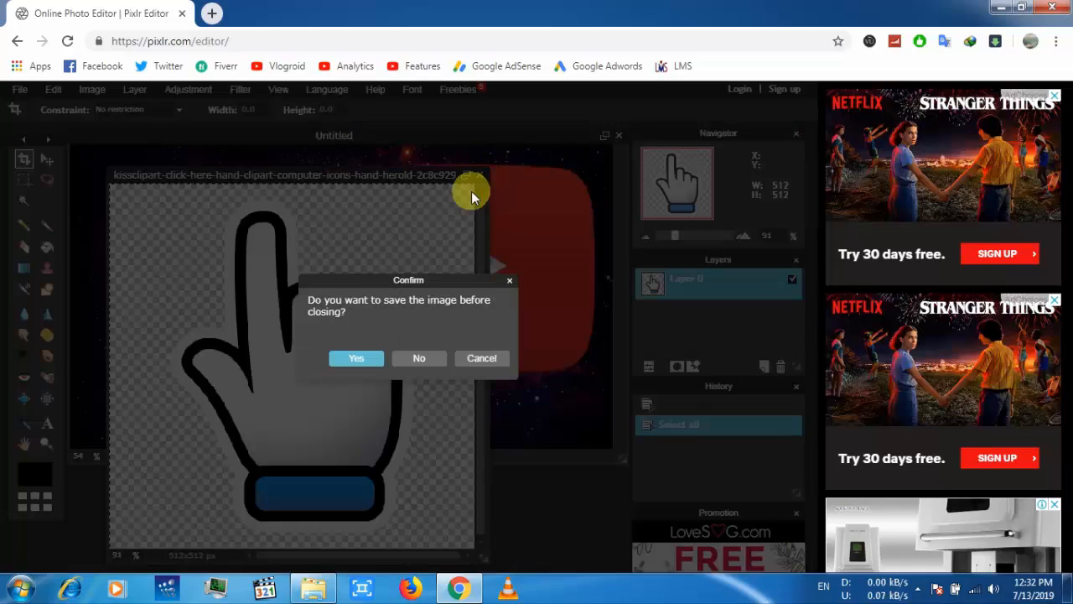
click(421, 358)
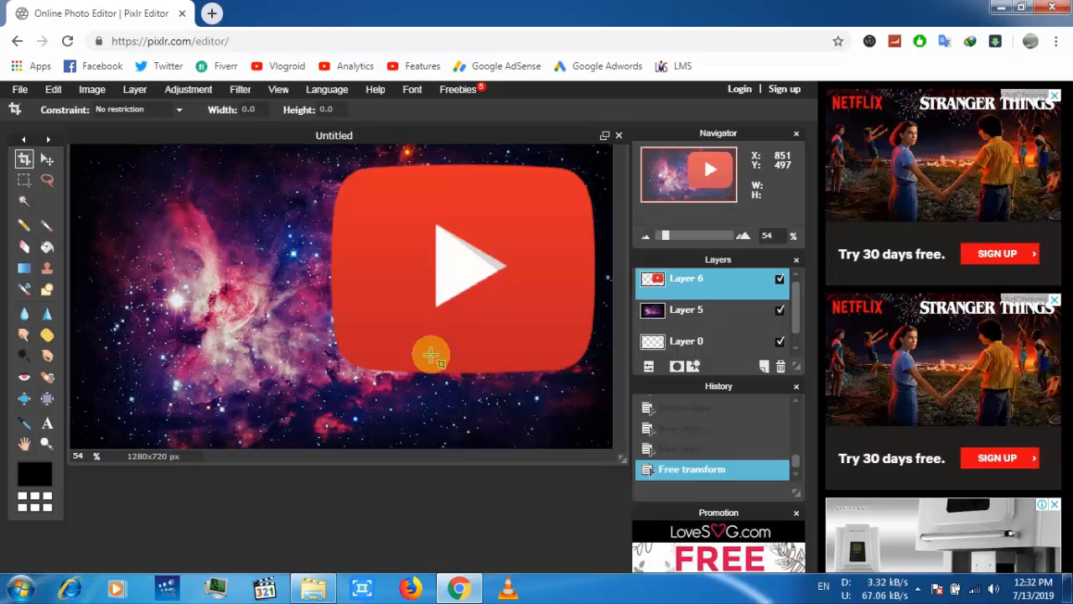
key(ctrl+v)
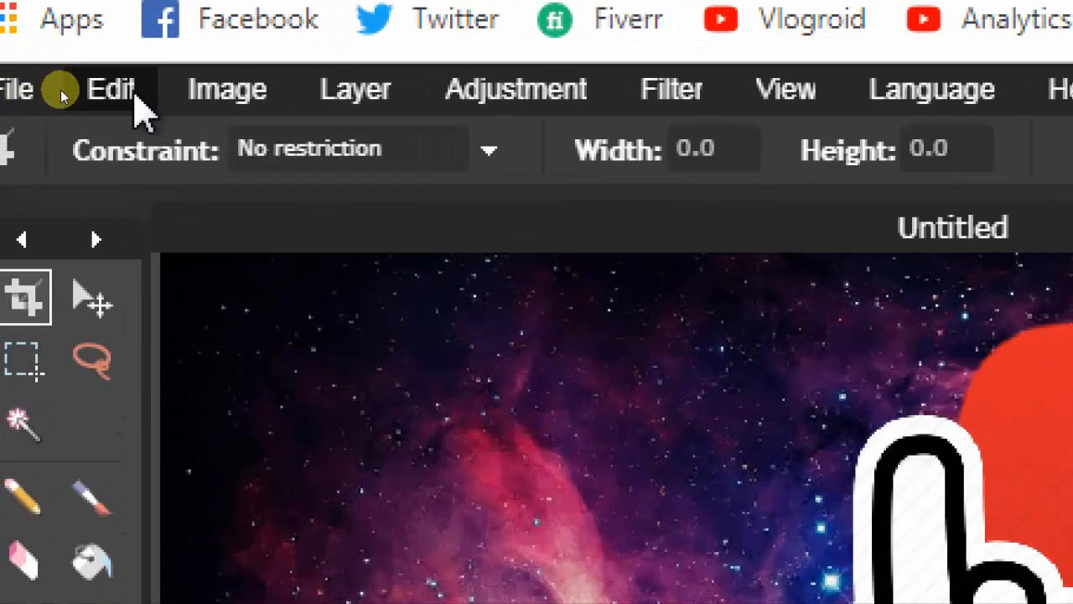
- Use Free transform to move the pointing hand onto the lower right part of the play button, and apply the changes
click(58, 93)
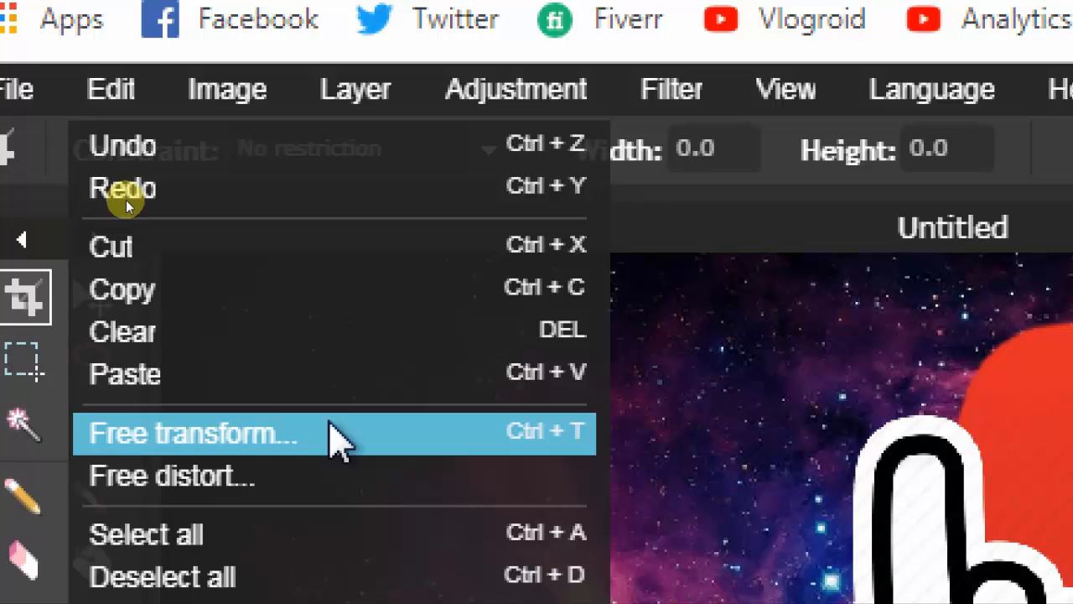
click(332, 432)
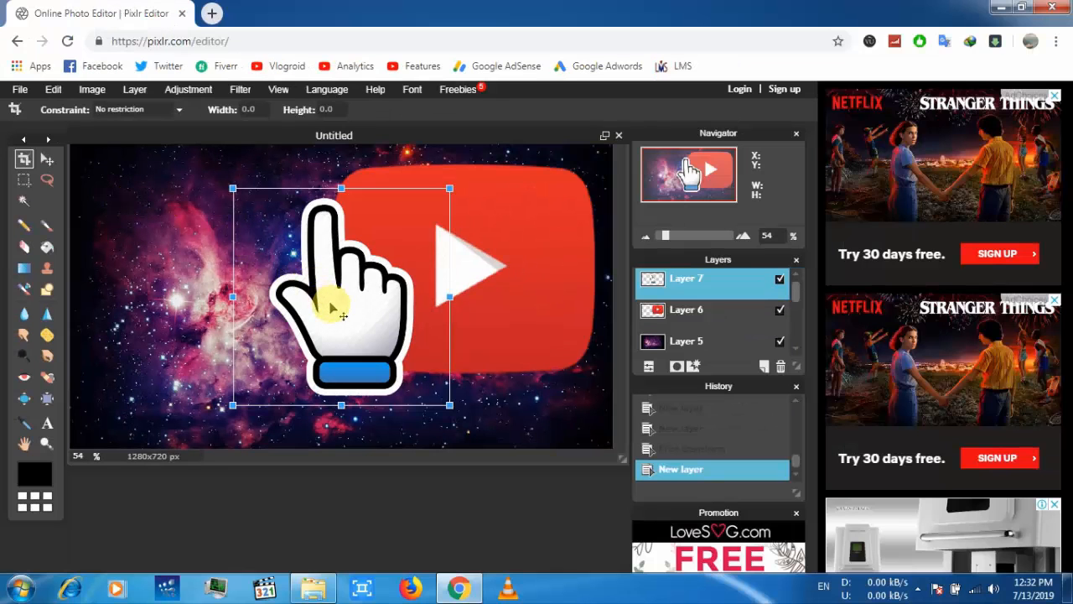
drag(344, 316, 504, 370)
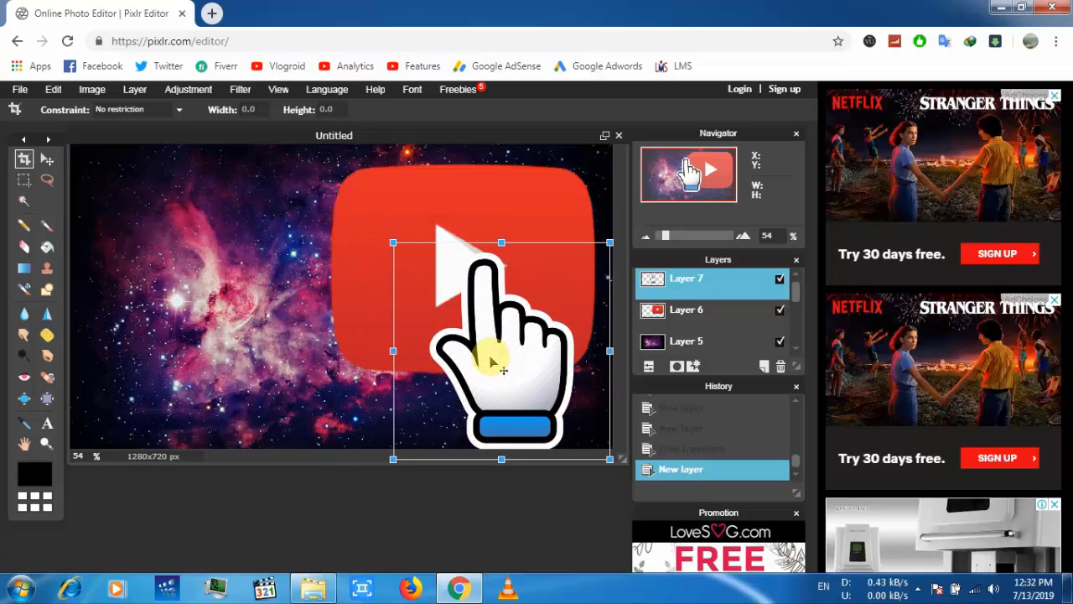
click(375, 231)
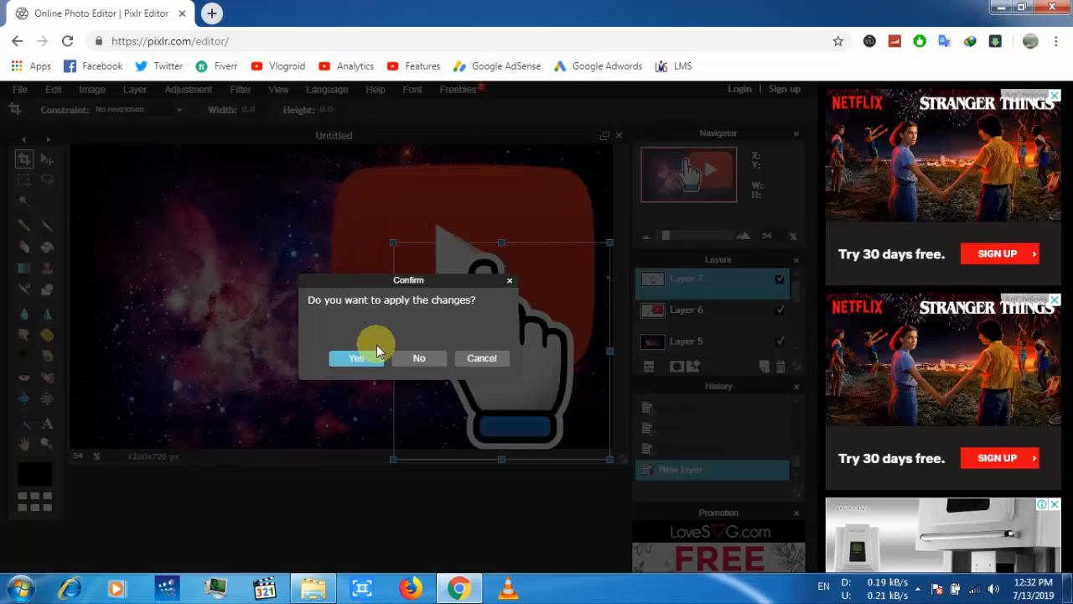
click(357, 358)
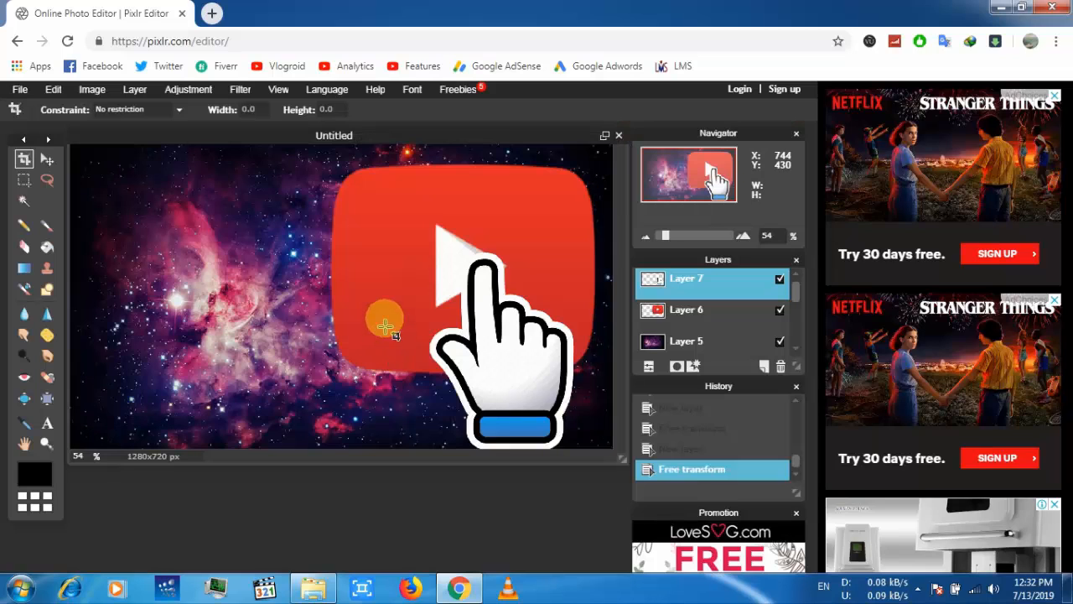
- Rotate the hand counterclockwise with Free transform so its finger points up at the play triangle, shift it slightly right, and apply the changes
click(52, 89)
click(71, 200)
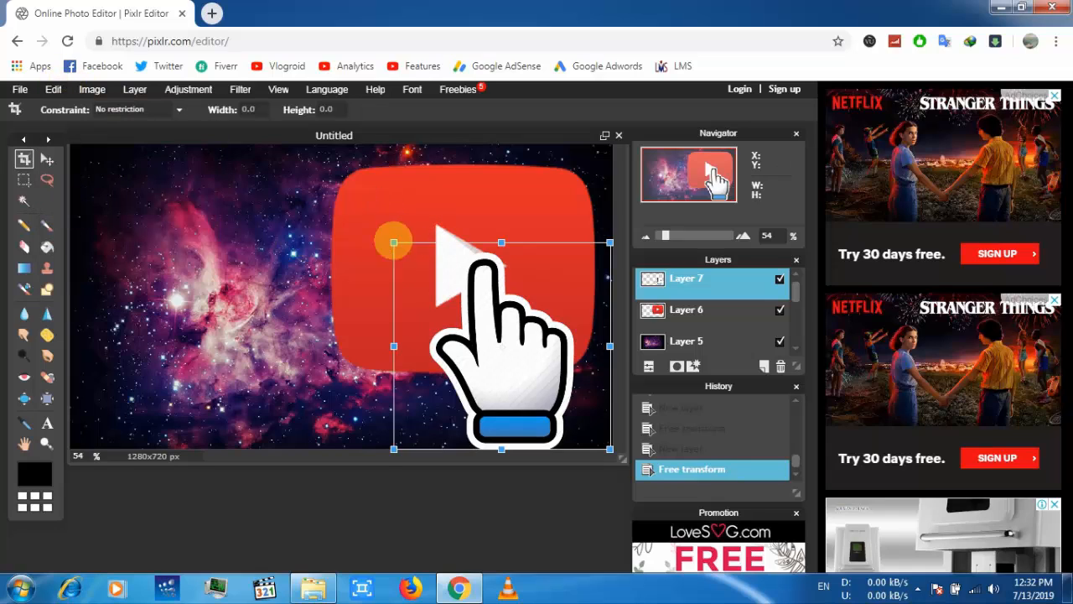
drag(383, 223, 361, 253)
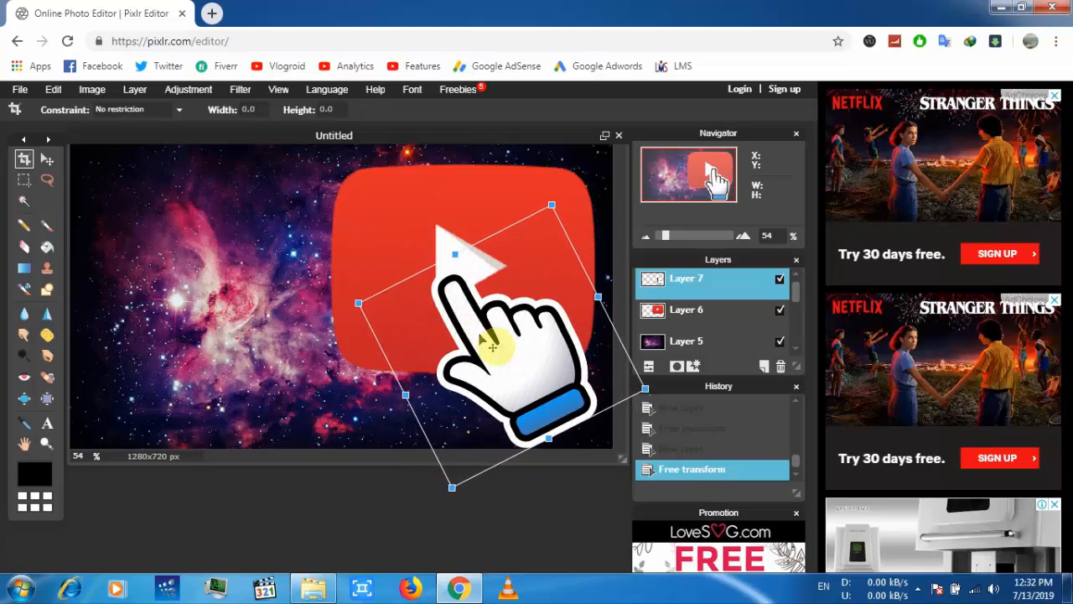
drag(533, 339, 557, 346)
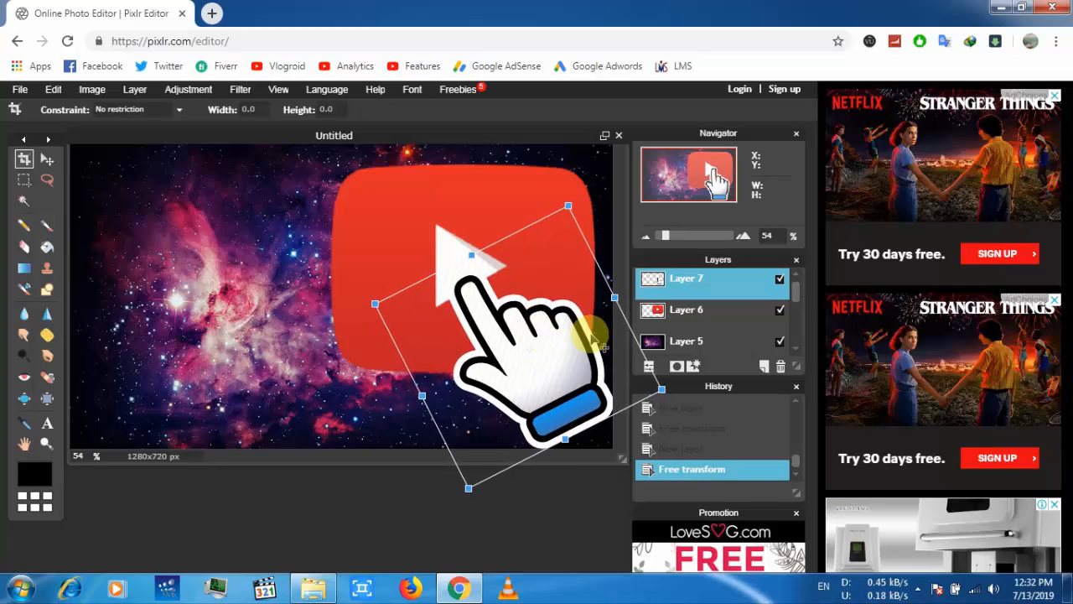
click(671, 309)
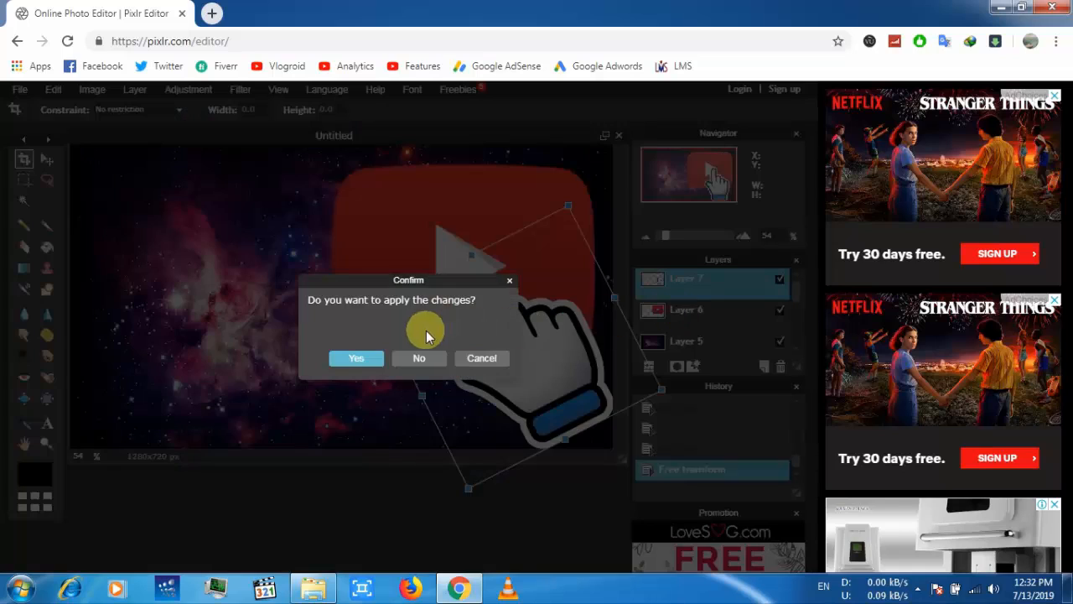
click(355, 357)
- Use Free transform on Layer 6 to move the play button slightly up and left, and apply the changes
click(679, 327)
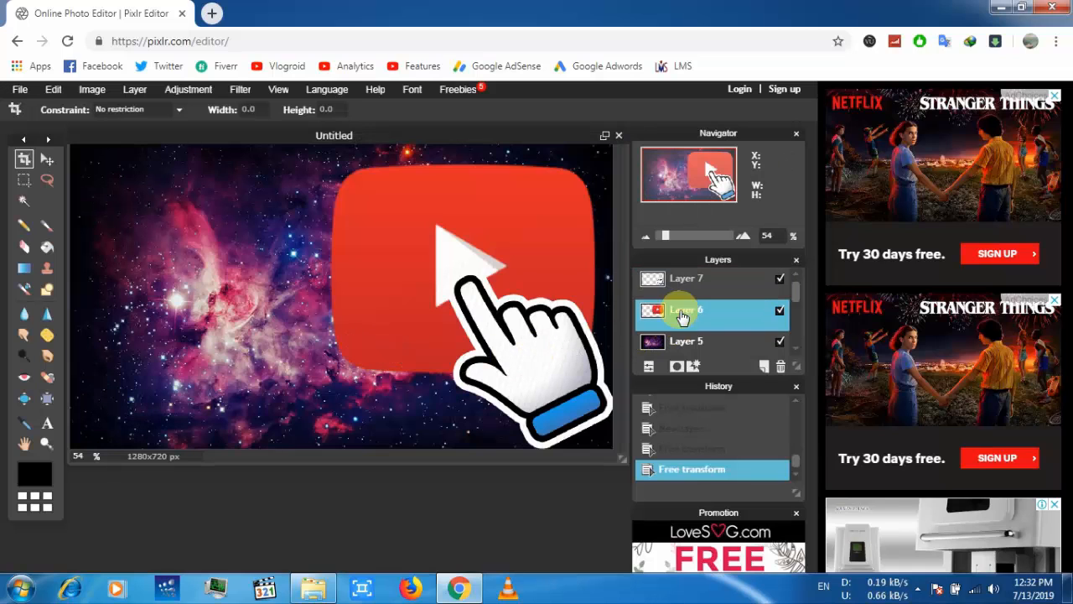
click(54, 90)
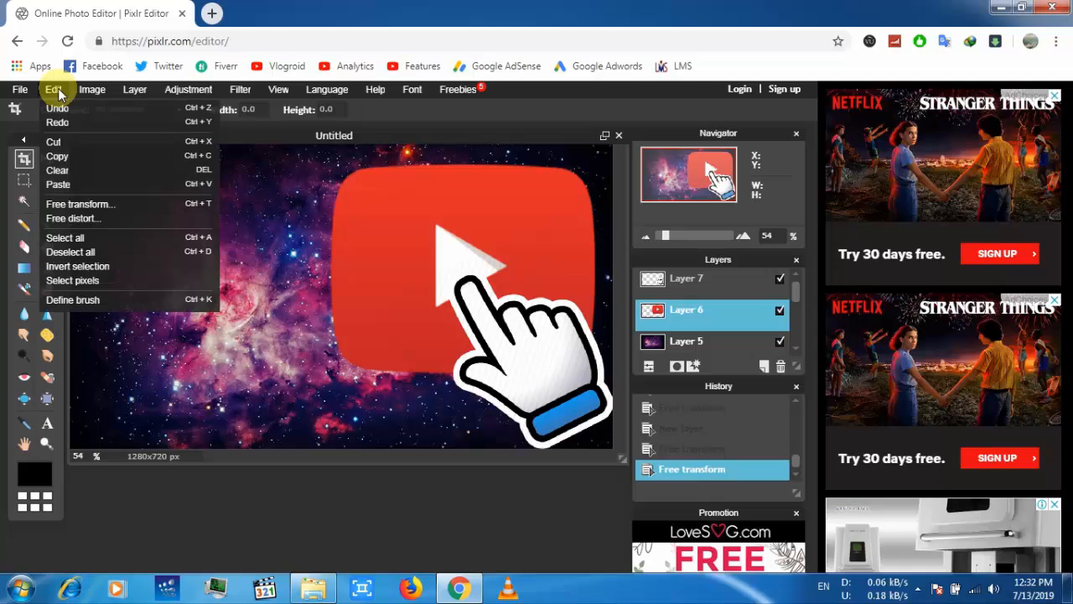
click(125, 205)
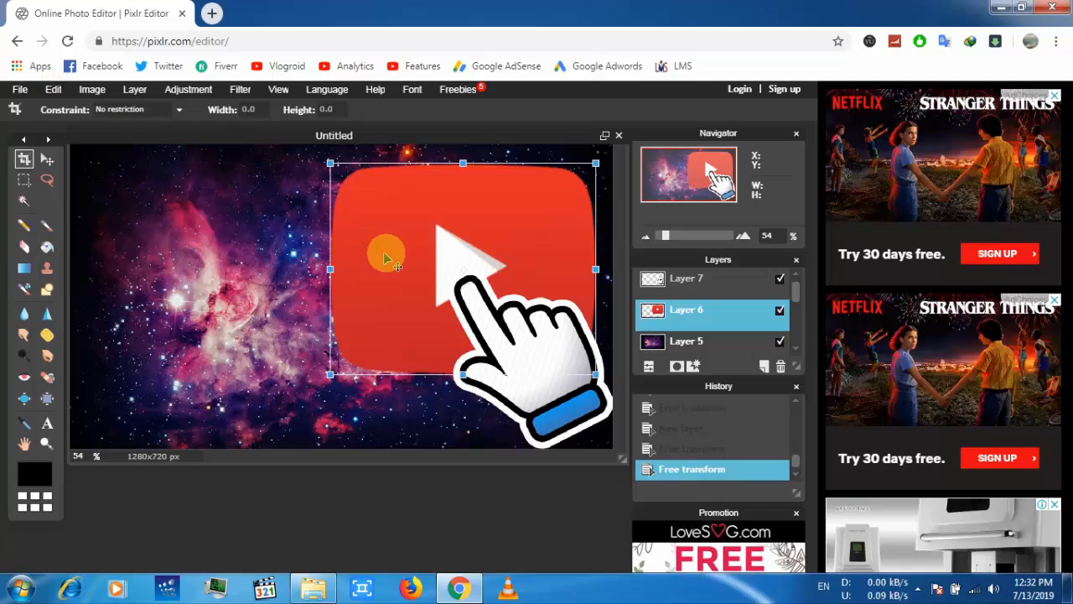
drag(385, 252, 372, 237)
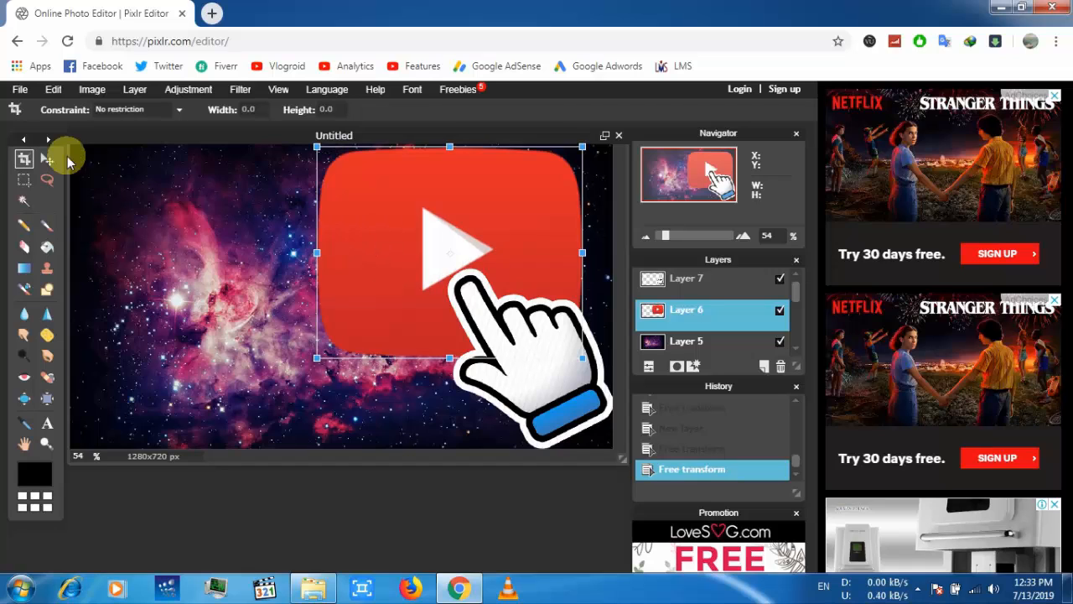
click(20, 91)
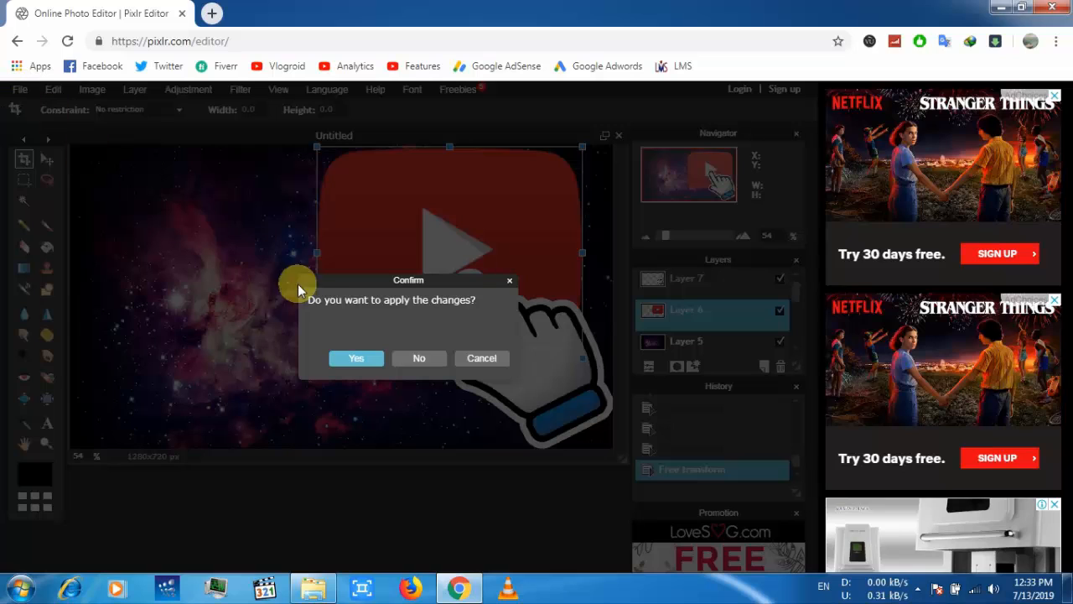
click(355, 359)
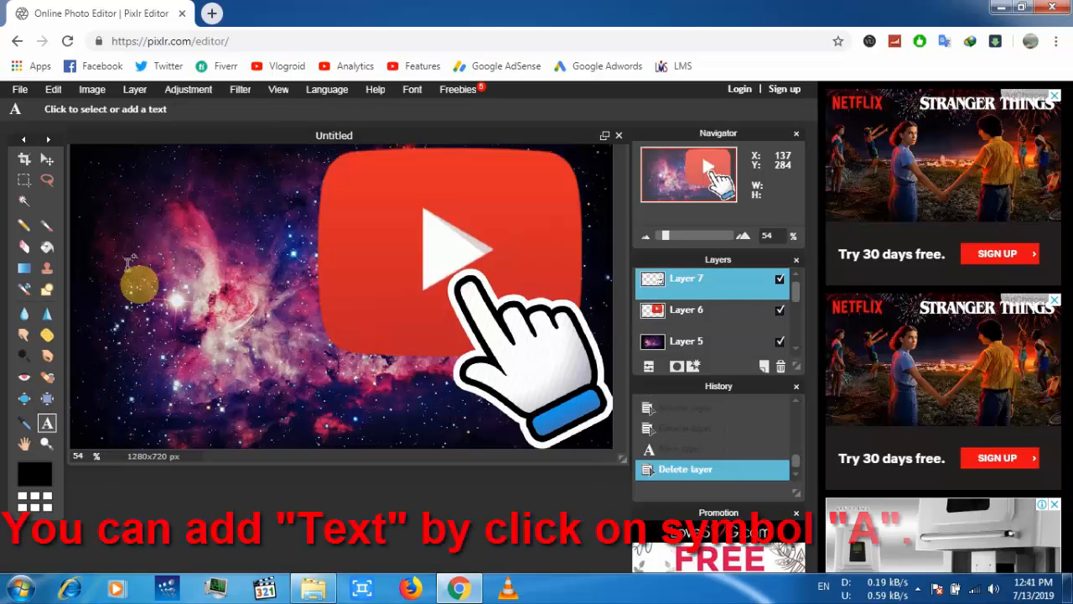
- Add the text "Your Text Here" on three lines over the galaxy's left side, in size 150 and Bold/Italic style
click(128, 222)
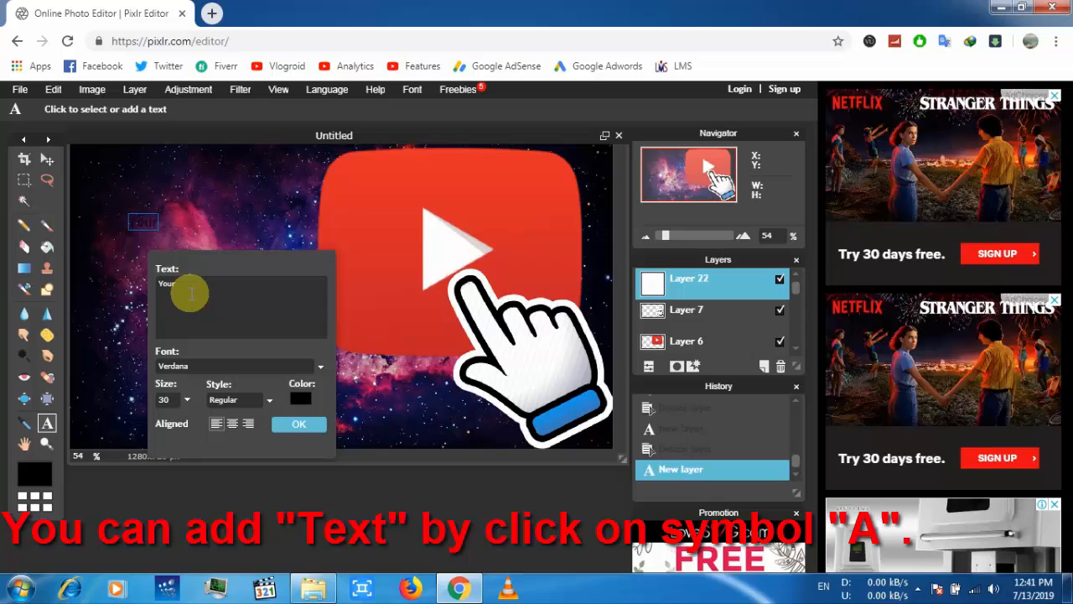
text(Your Text Here)
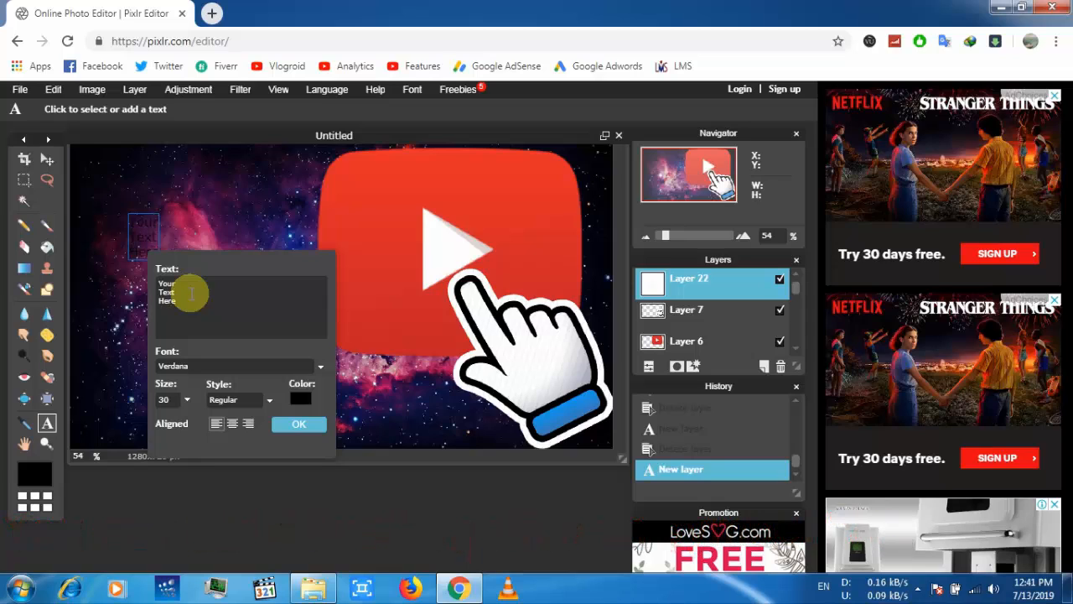
click(187, 399)
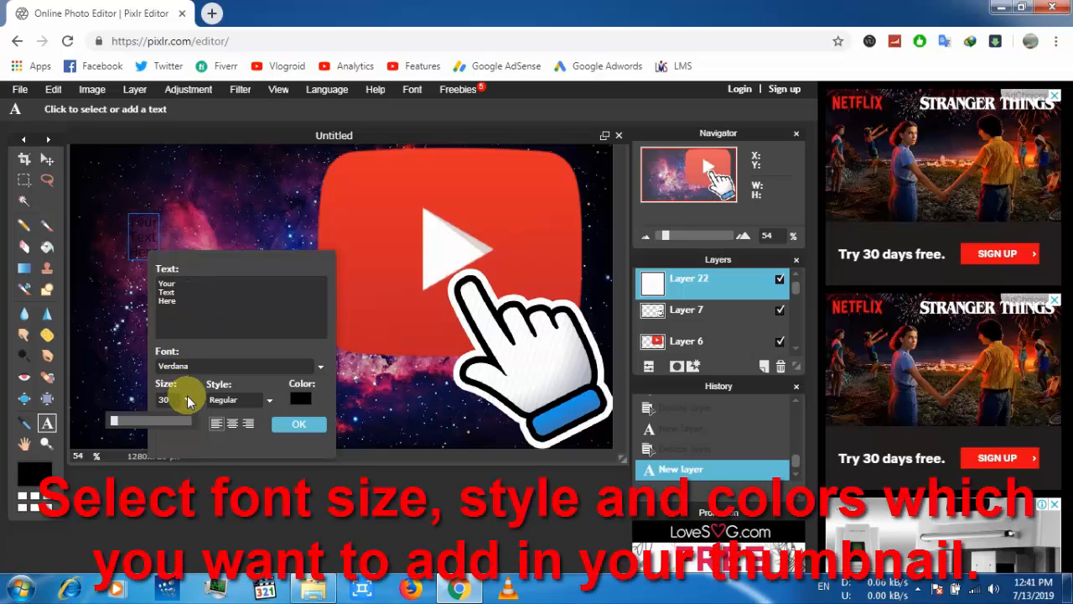
click(163, 400)
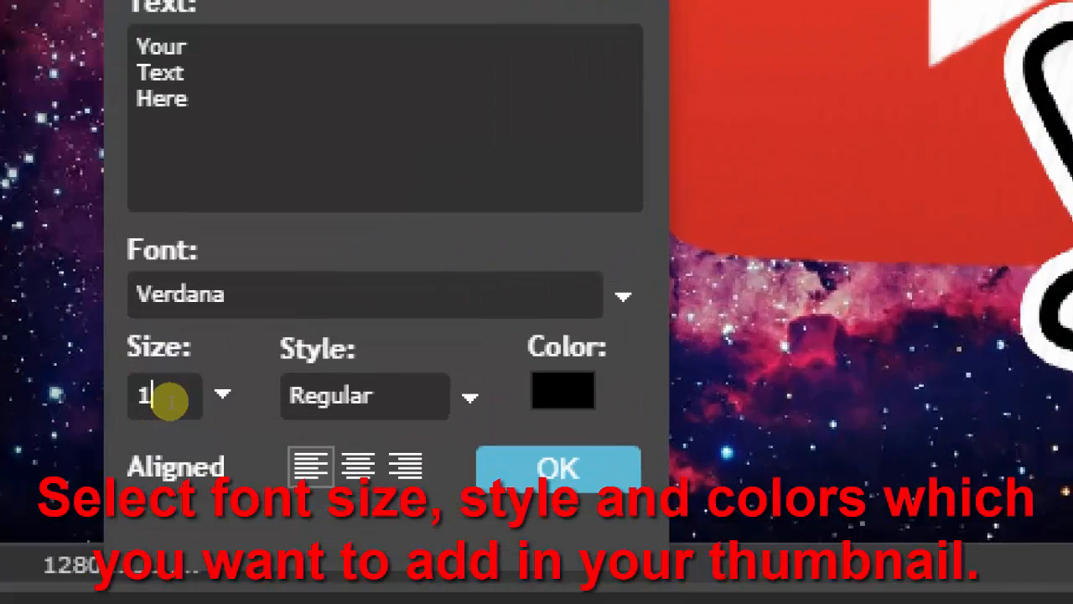
text(150)
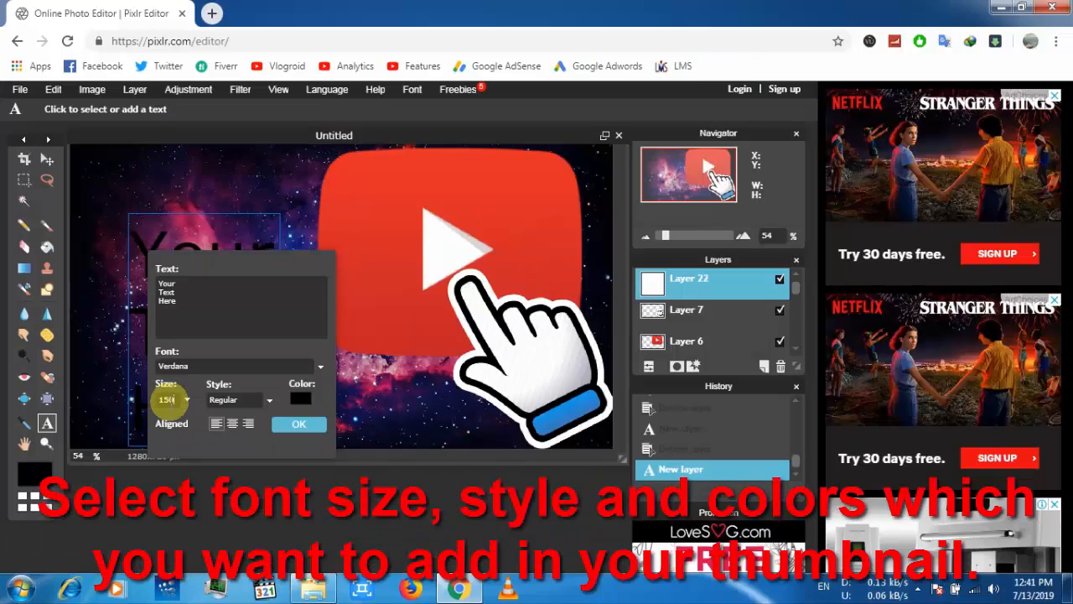
click(269, 401)
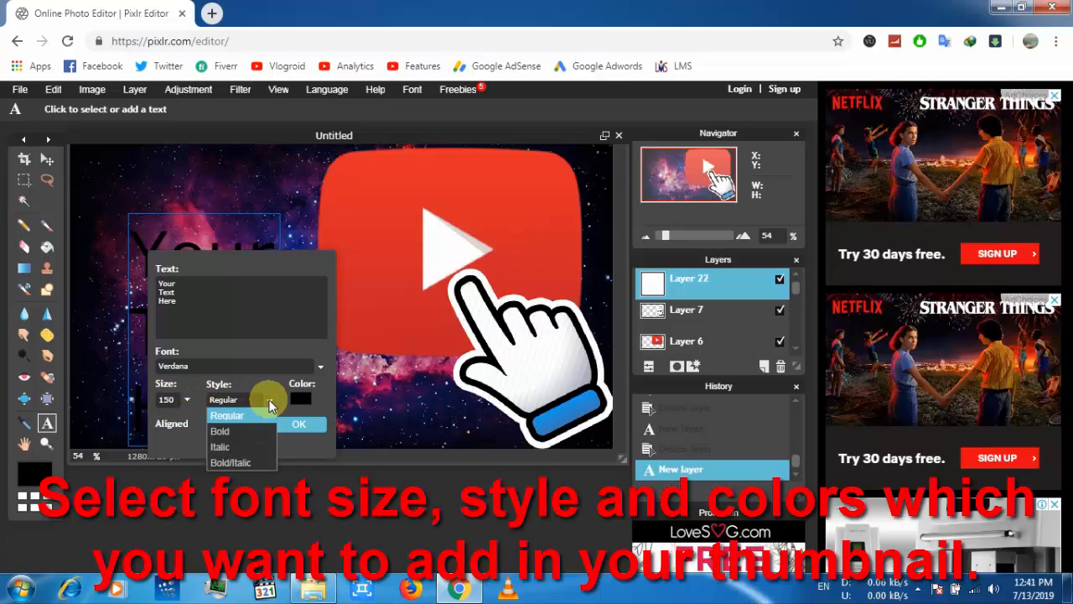
click(234, 463)
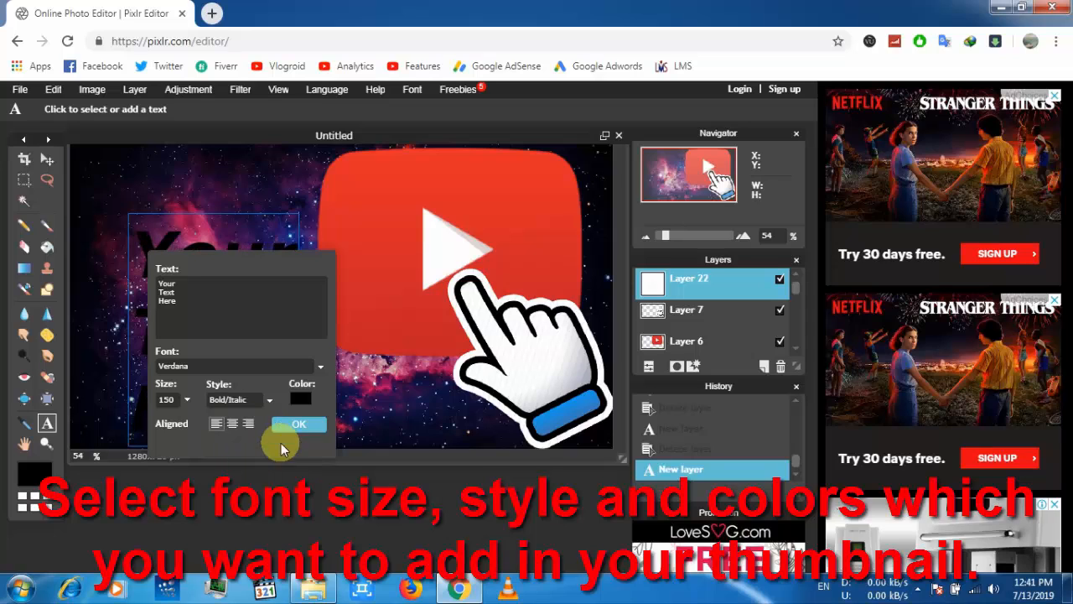
- Colour the text bright green (80ff00), move it up and left clear of the play button, and confirm the text
click(299, 399)
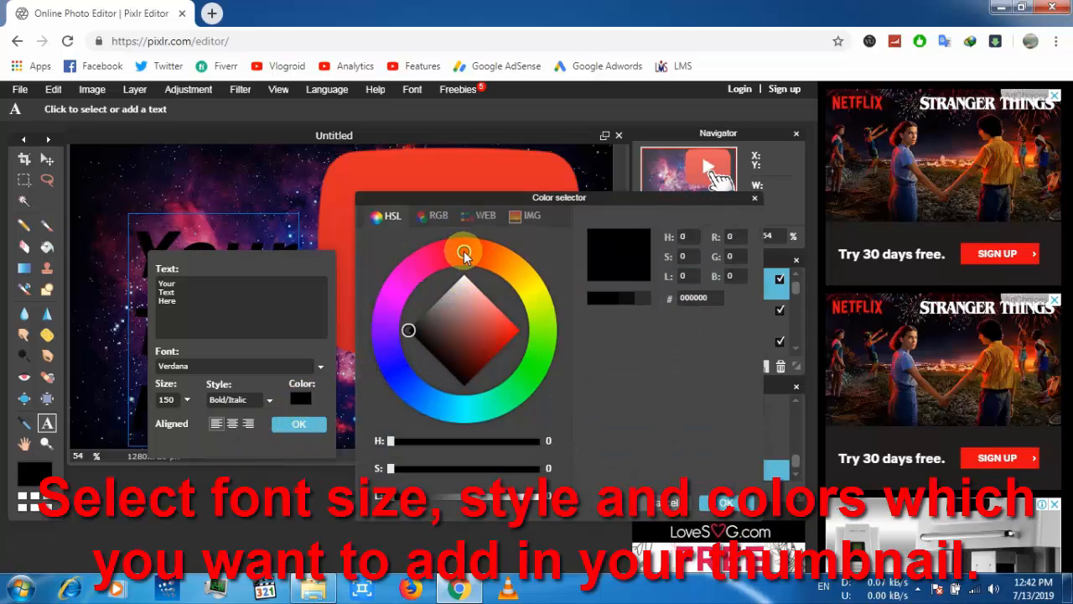
drag(463, 251, 546, 336)
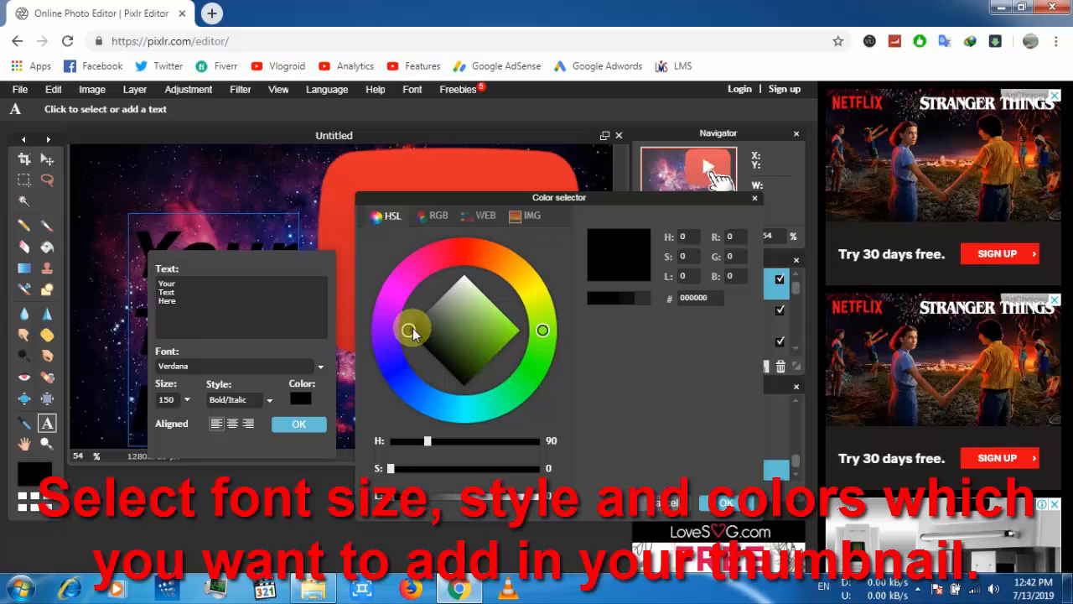
drag(413, 332, 524, 330)
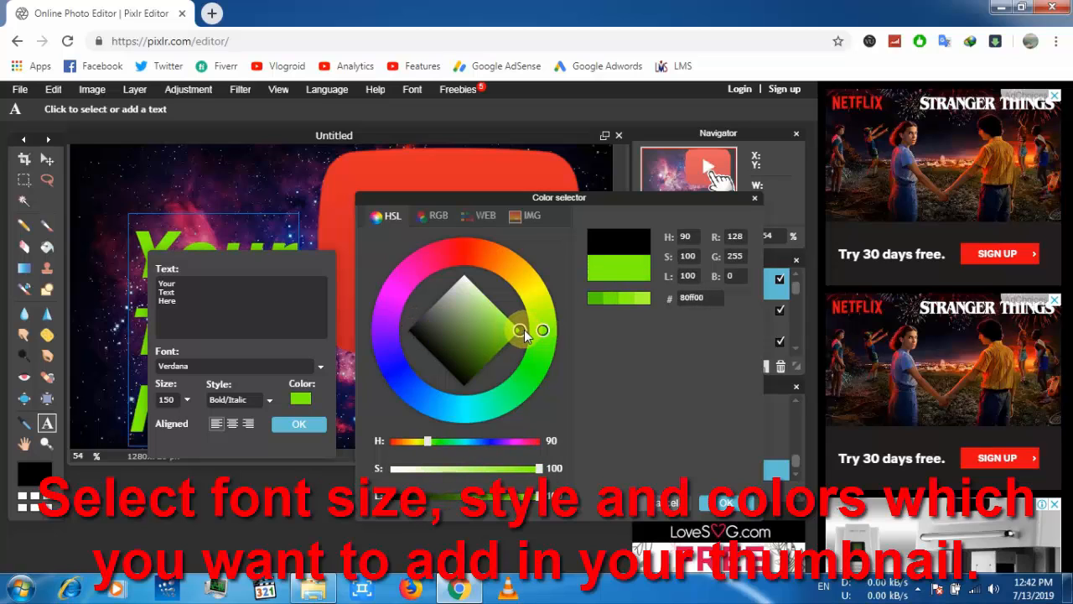
click(726, 503)
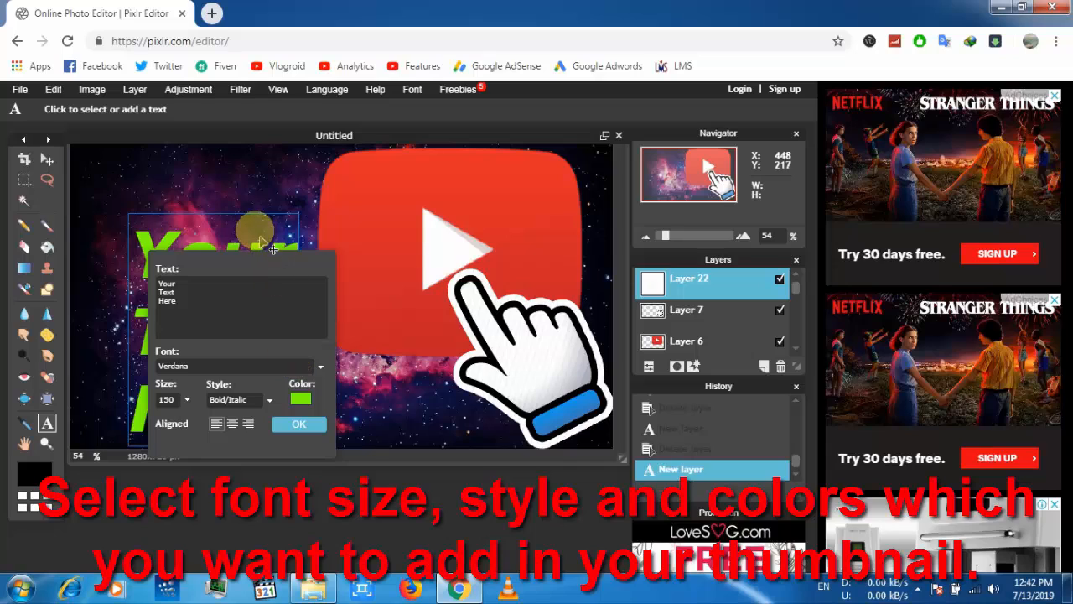
drag(260, 239, 225, 194)
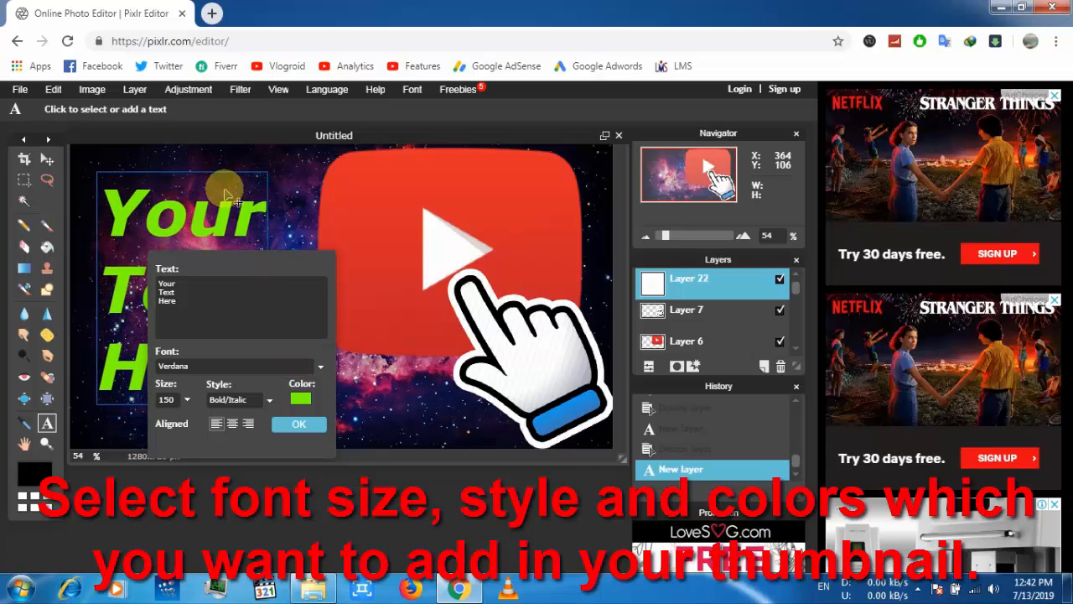
click(302, 425)
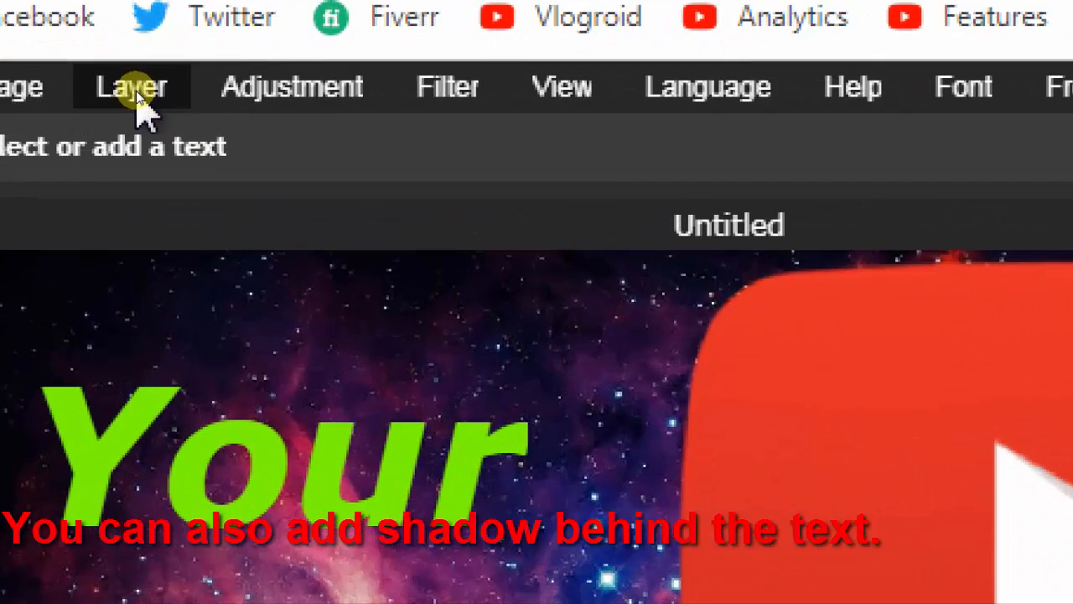
- Enable a drop shadow in the text layer's styles and set its distance to 11
click(136, 91)
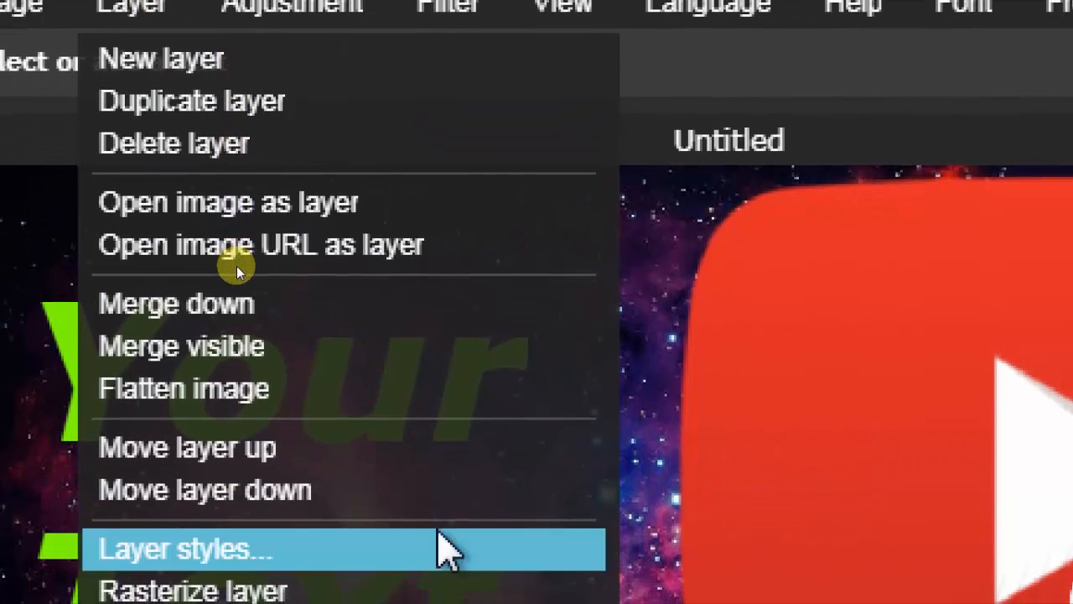
click(446, 546)
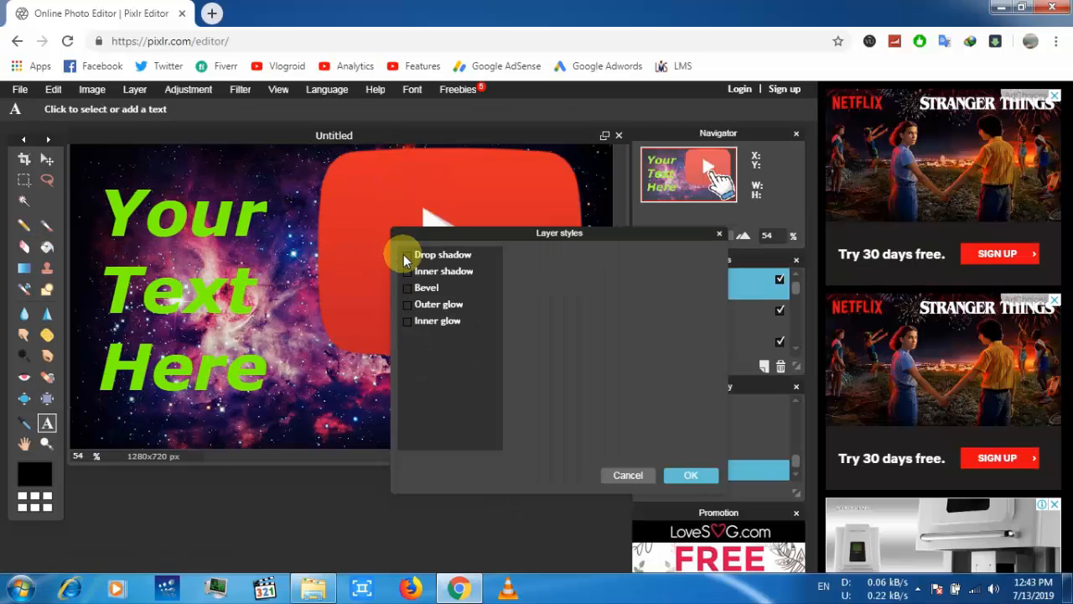
click(406, 255)
click(440, 261)
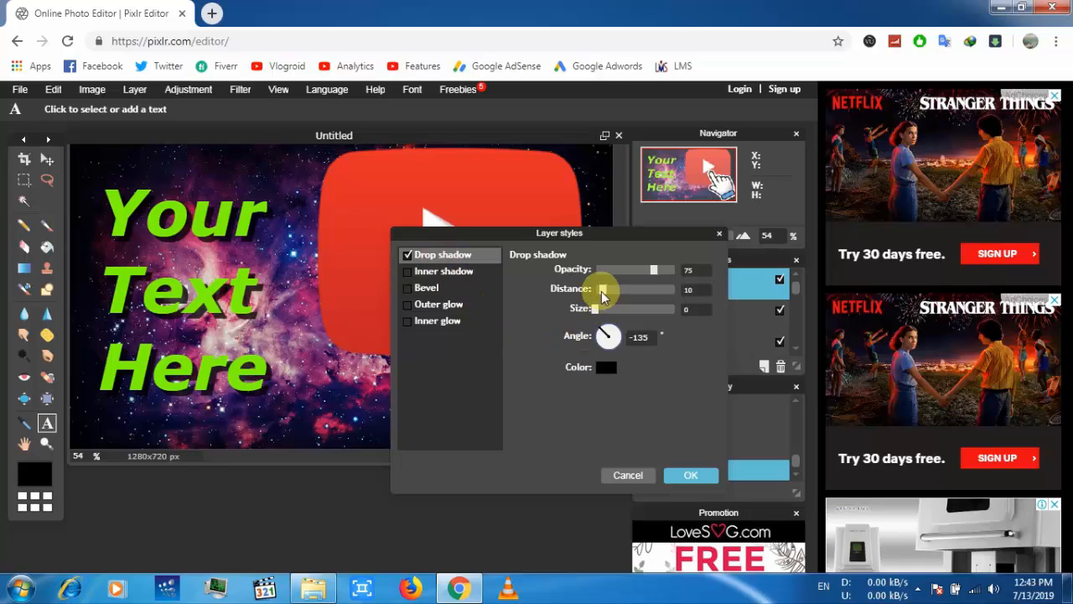
drag(603, 286, 604, 288)
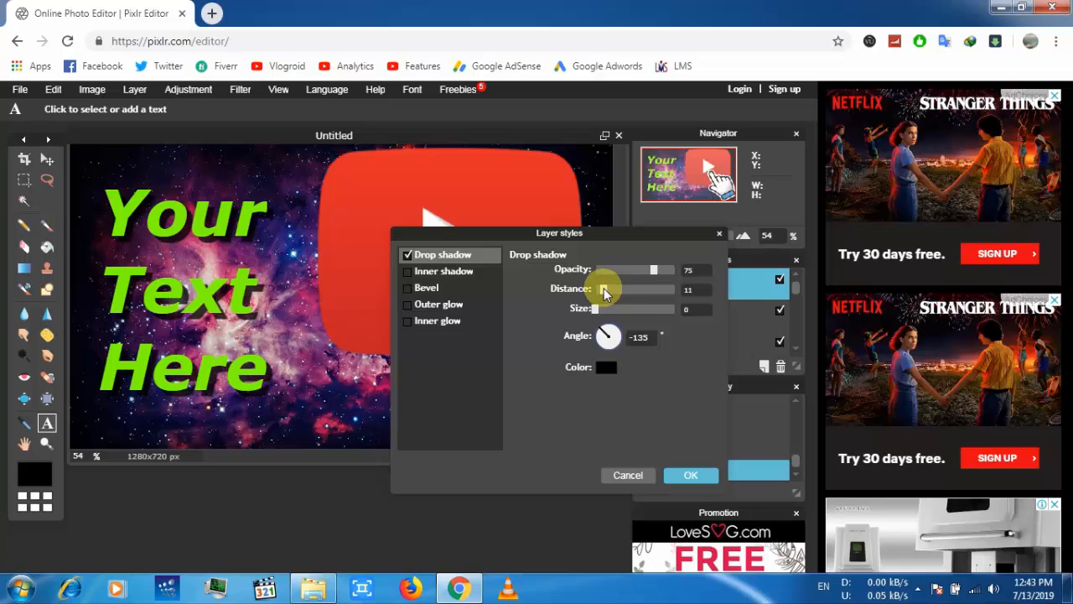
- Change the drop shadow's colour to red (ff0400)
click(607, 366)
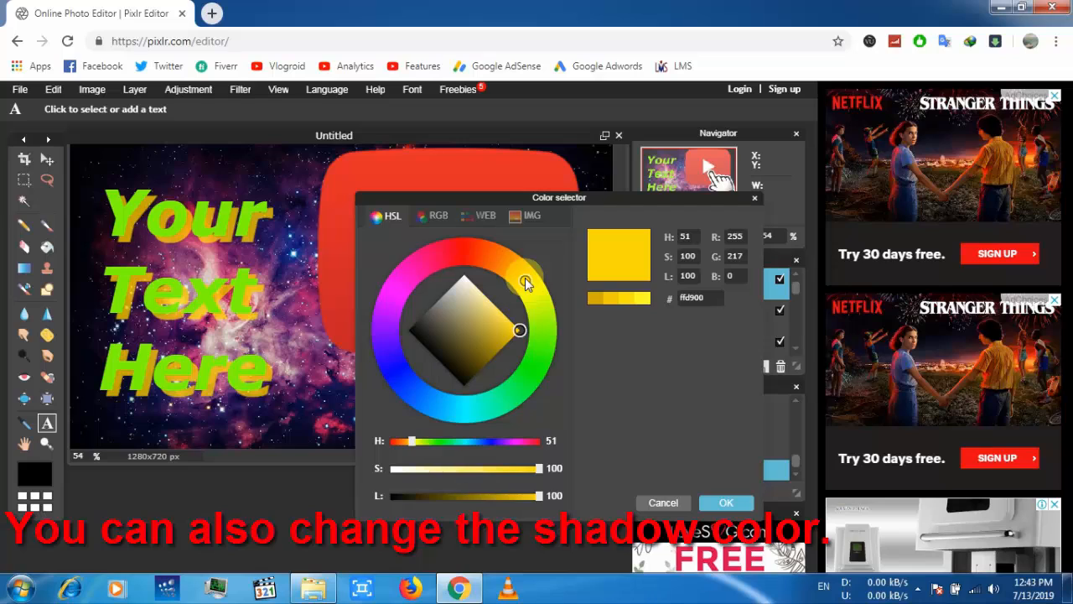
drag(525, 277, 466, 251)
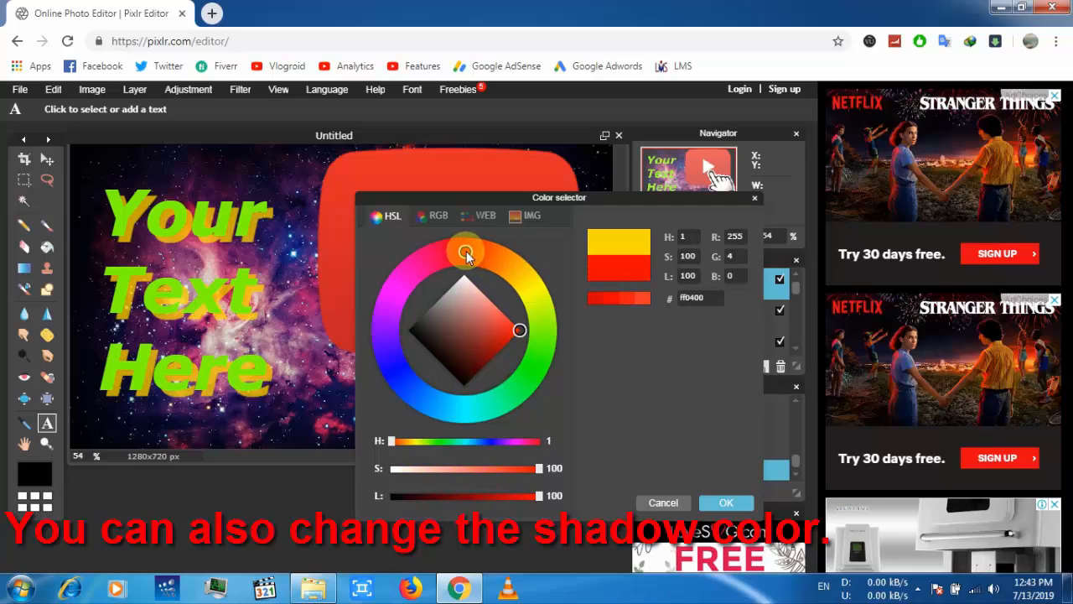
click(722, 504)
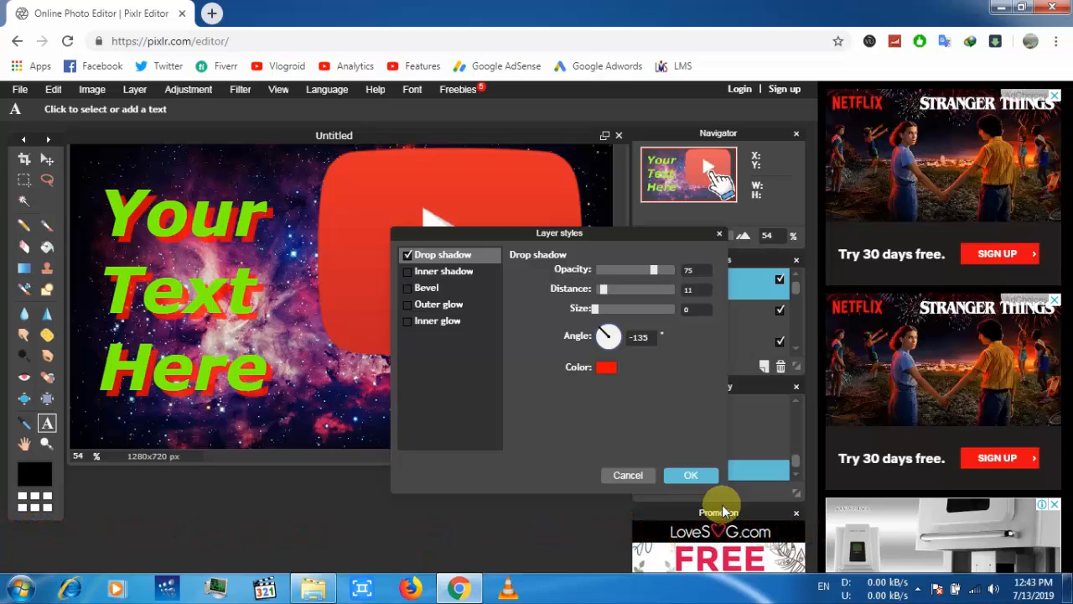
- Apply the text's drop shadow settings and close the thumbnail image, choosing to save it first
click(692, 476)
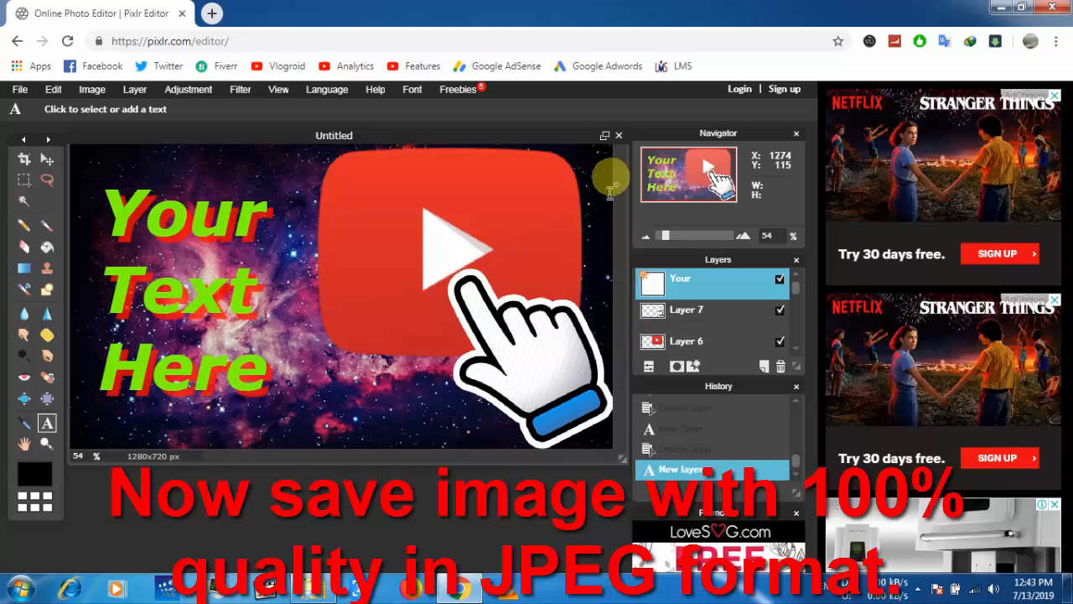
click(619, 135)
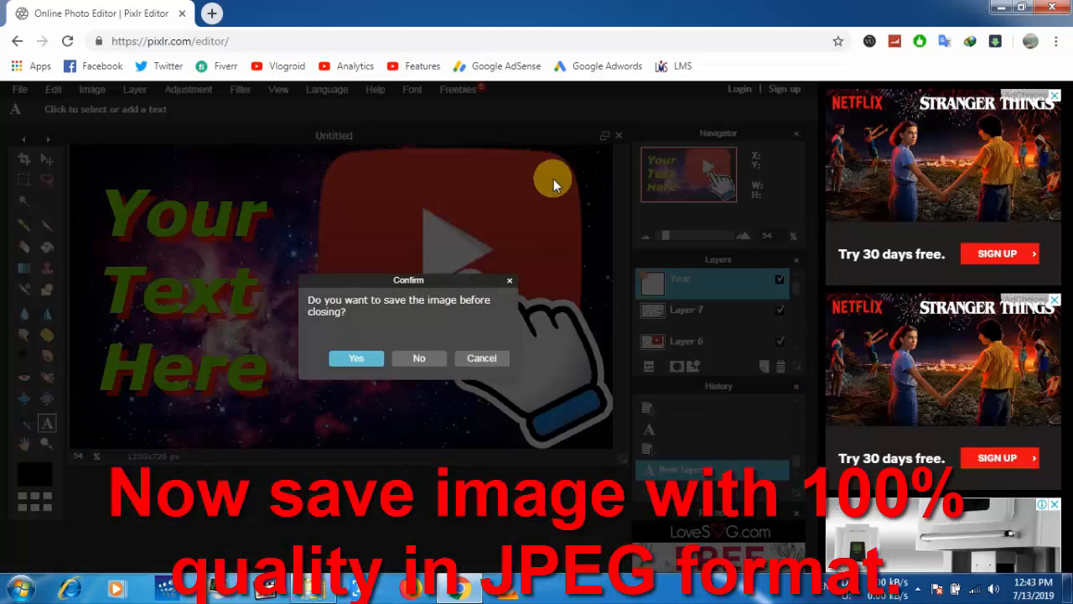
click(367, 359)
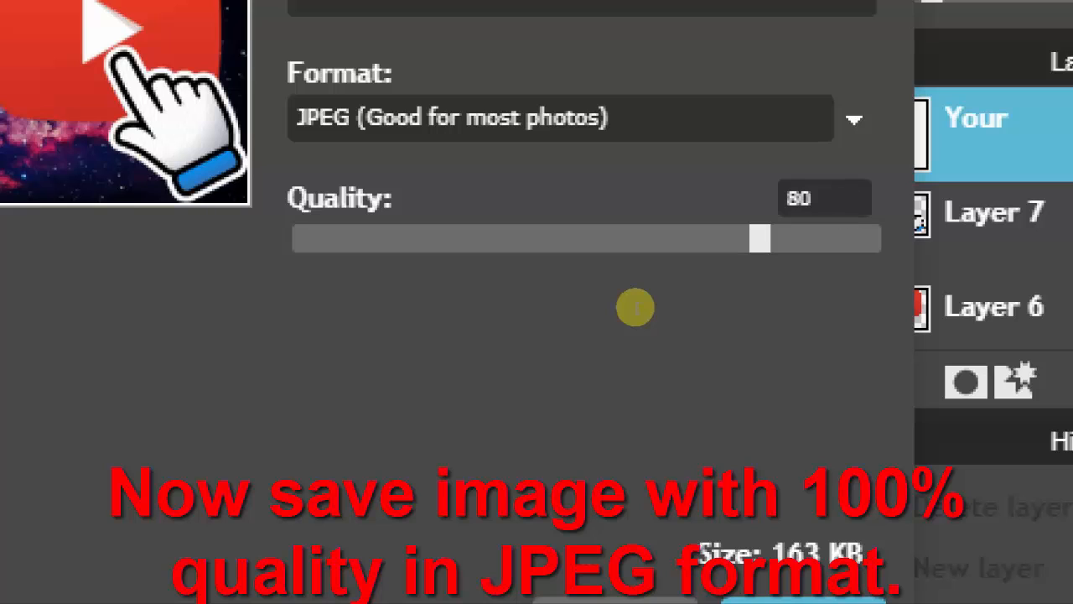
- Set the JPEG quality to 100 and save the thumbnail in the Pictures library under a new name beginning with "Th"
key(BackSpace)
key(BackSpace)
text(10)
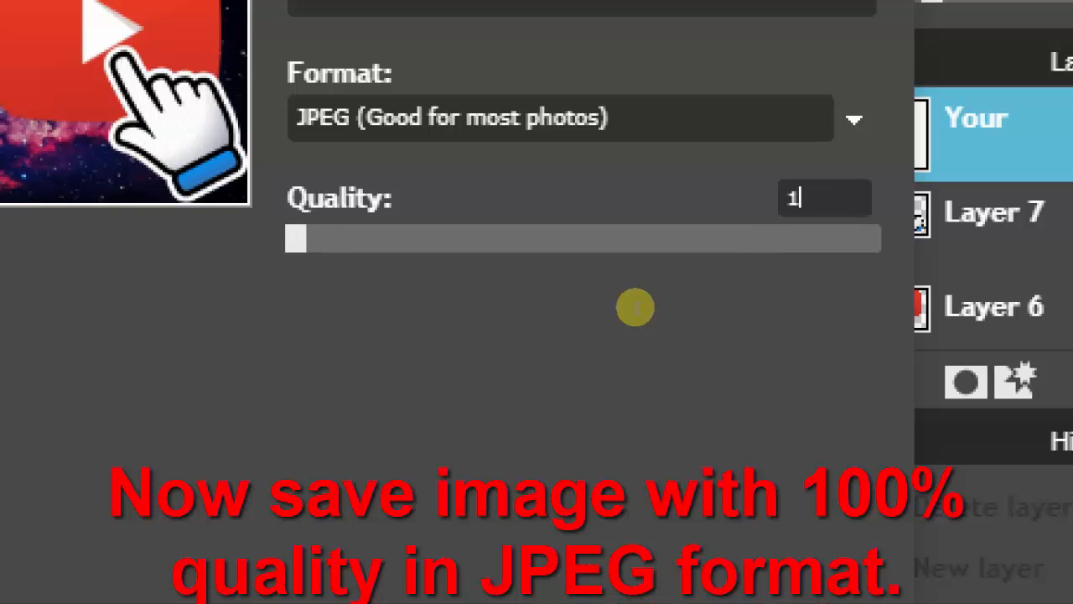
text(0)
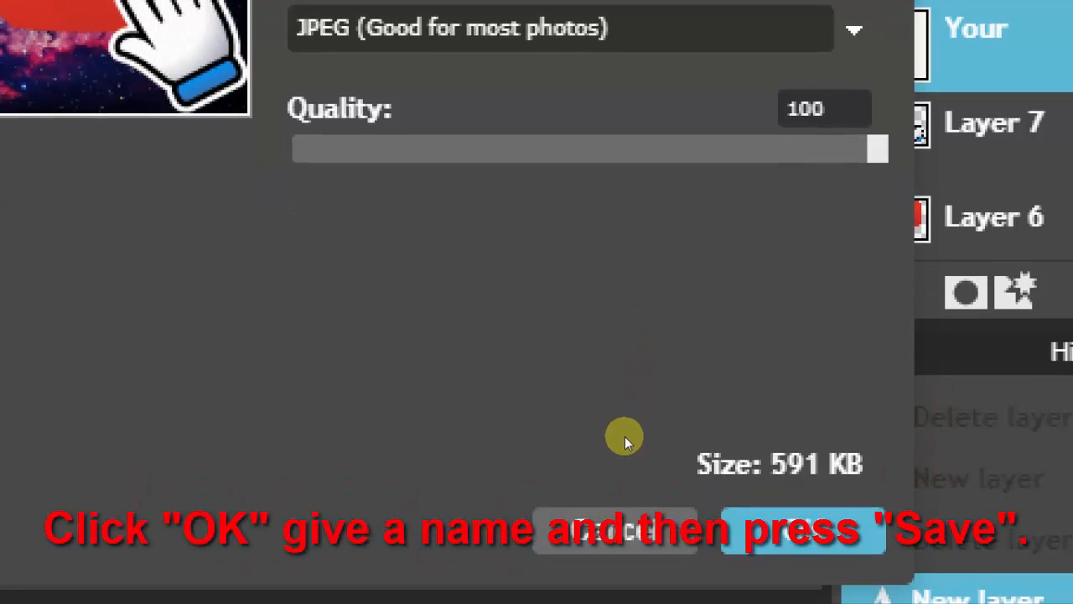
key(Return)
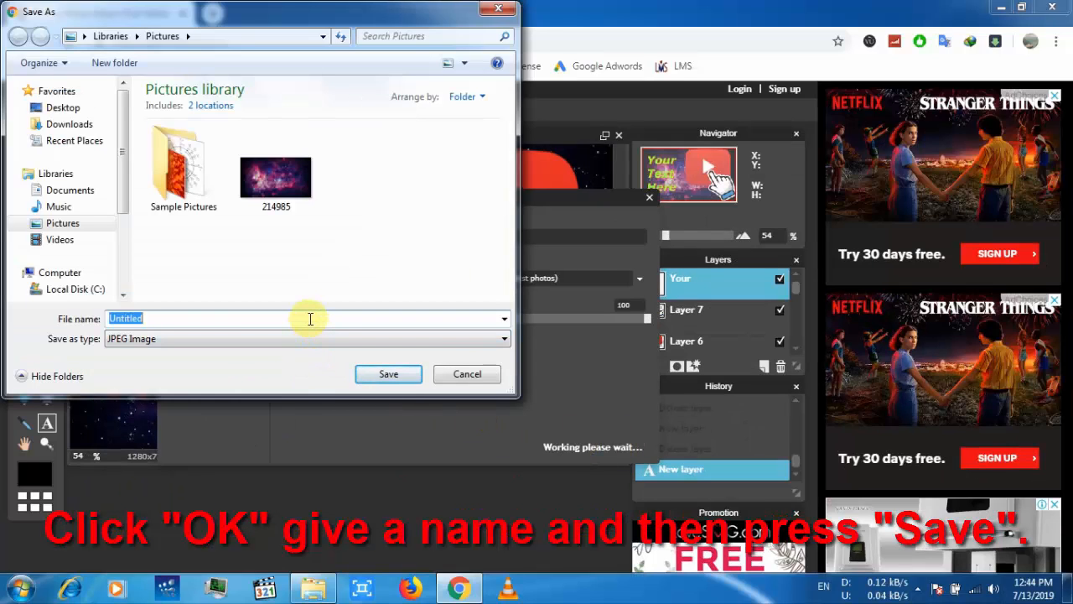
text(Th)
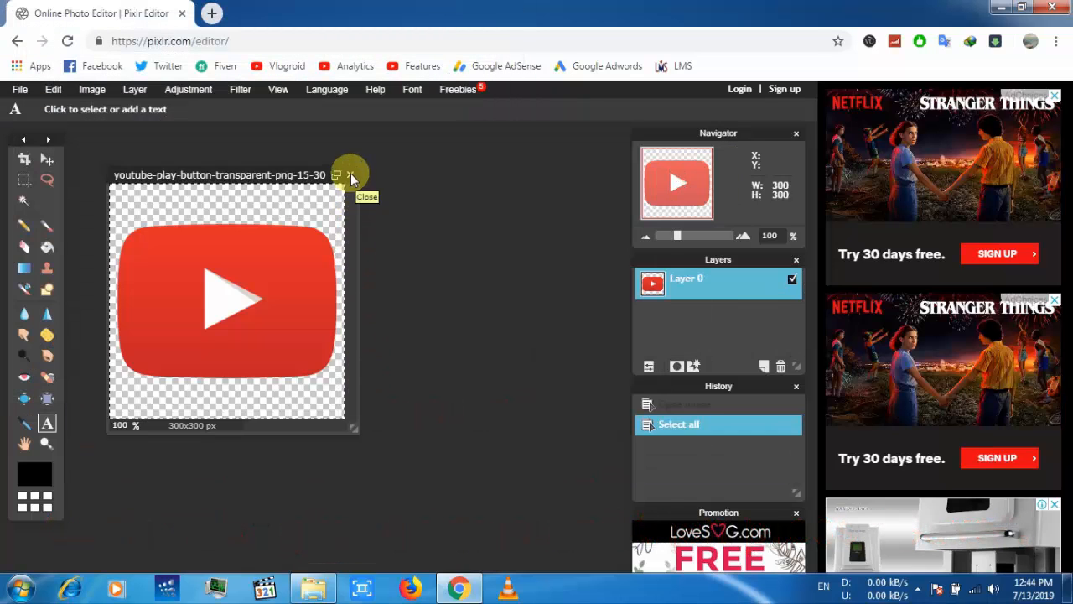
- Close the leftover YouTube play button source image without saving it
click(351, 175)
click(419, 358)
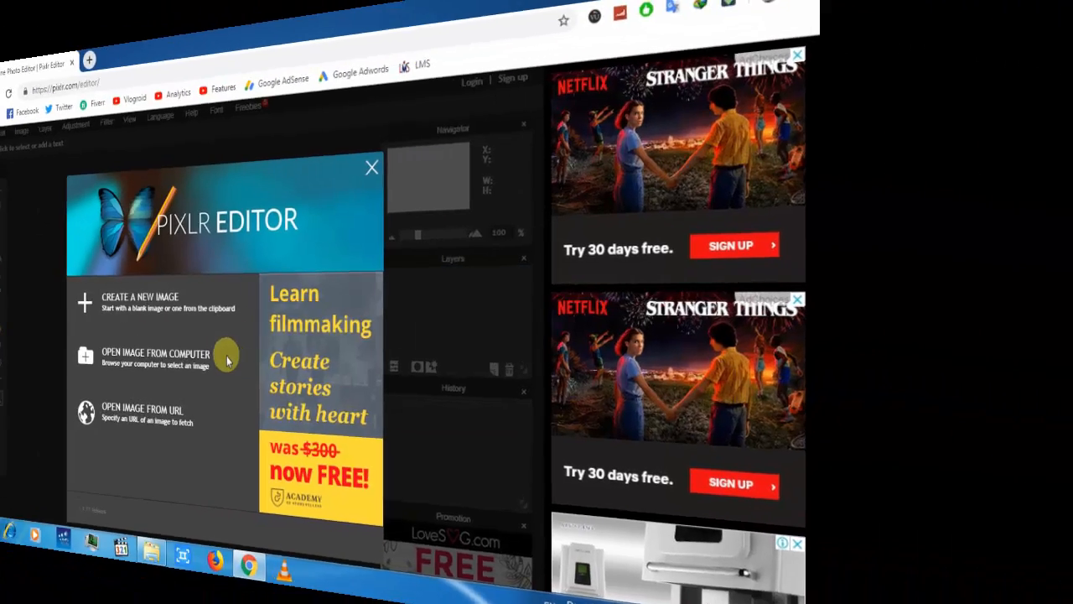